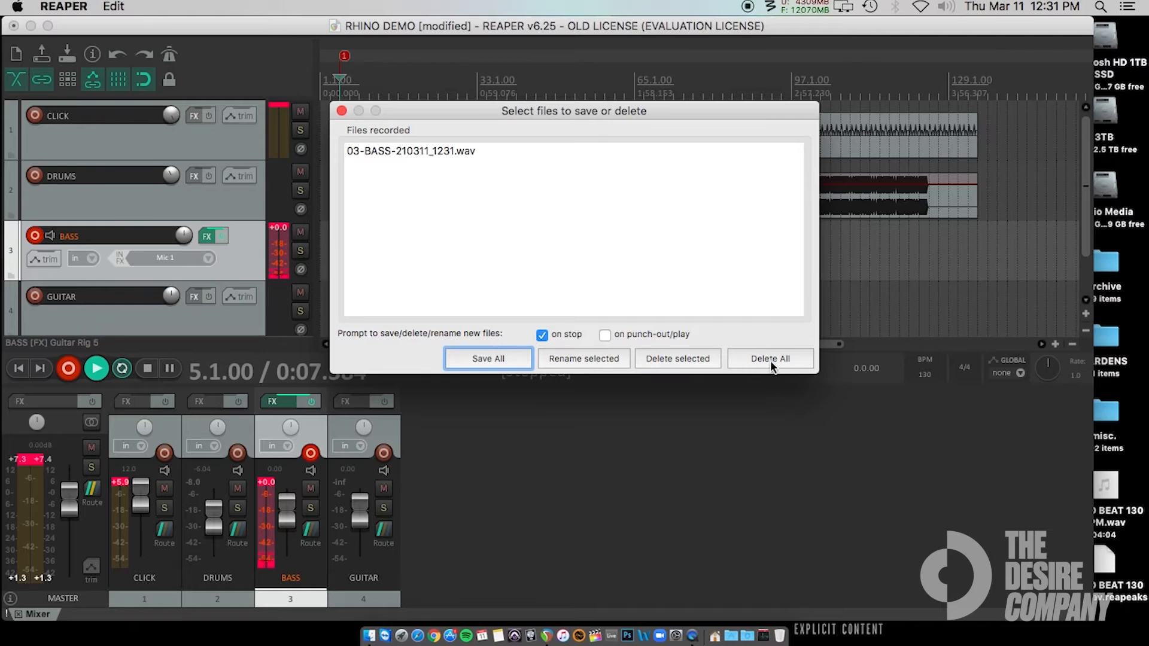
Delete the recorded bass take 03-BASS-210311_1231.wav and confirm the deletion
click(788, 360)
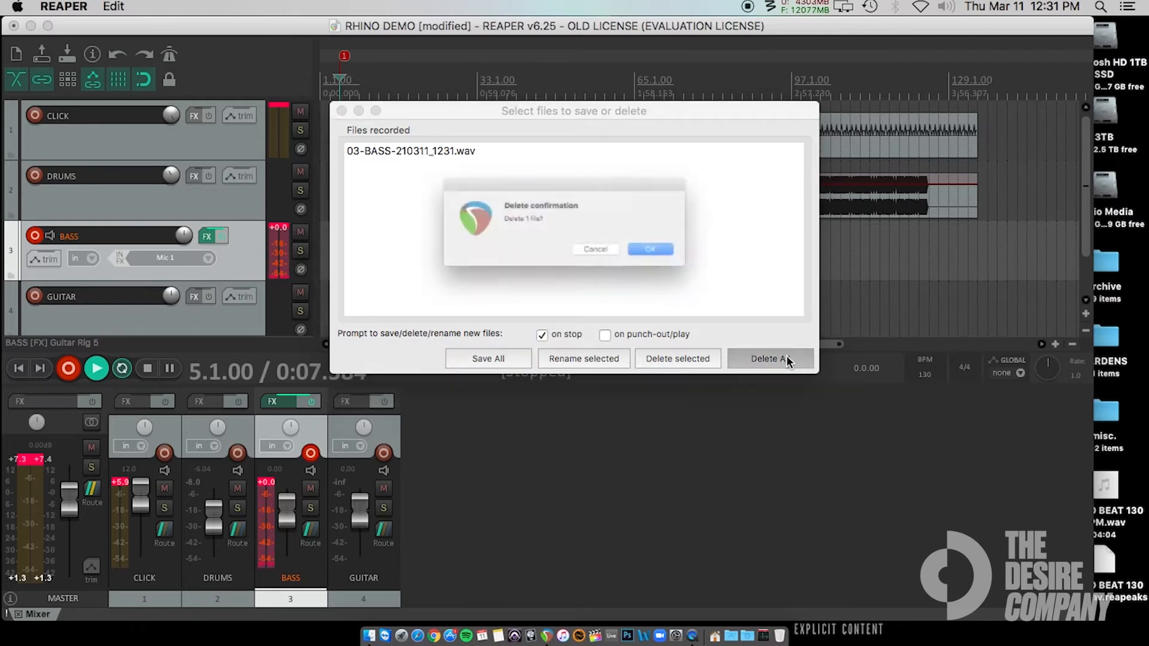
click(752, 262)
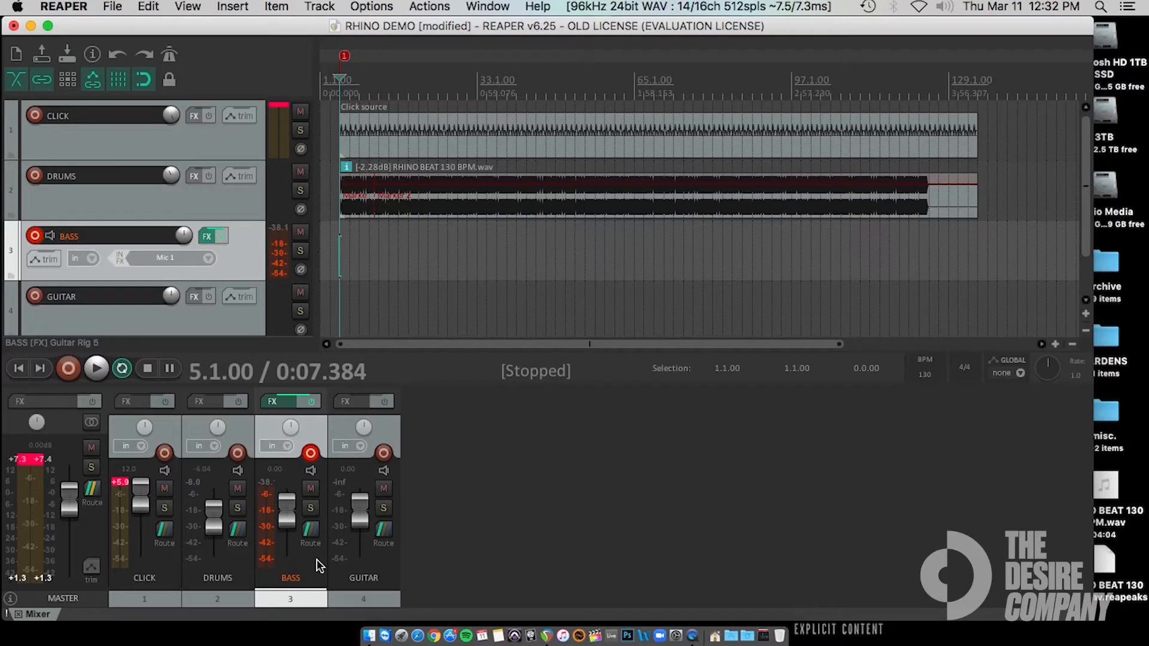
Record a new bass take with the BASS track volume raised to 4.75 dB, and save the recorded file
drag(285, 512, 285, 505)
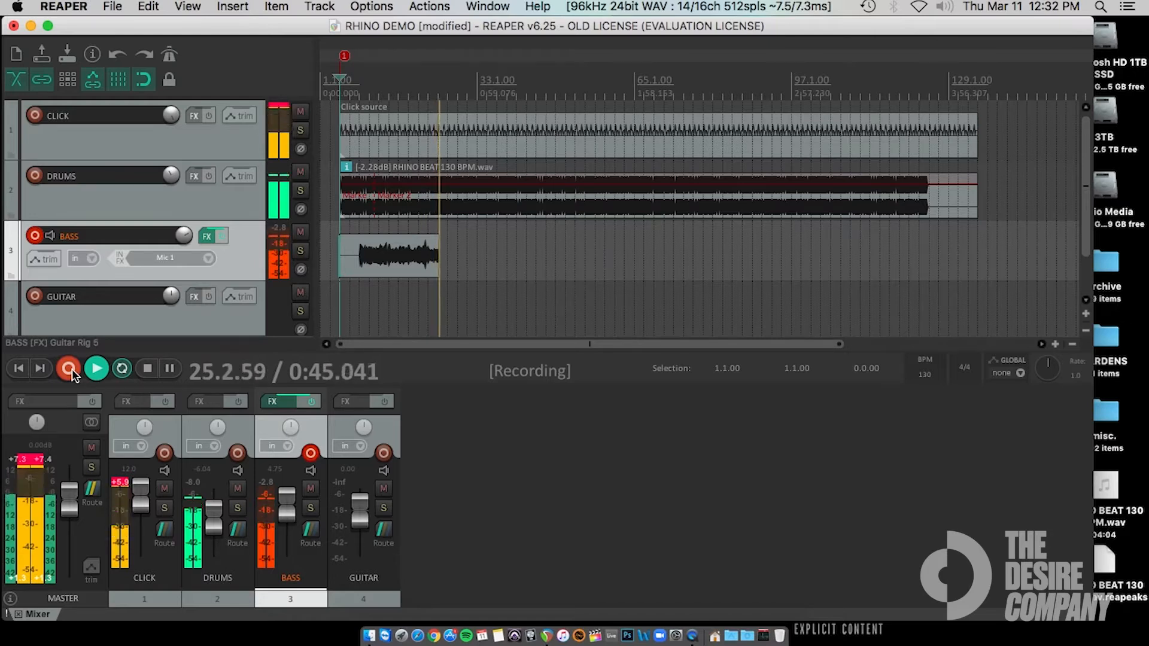
click(72, 369)
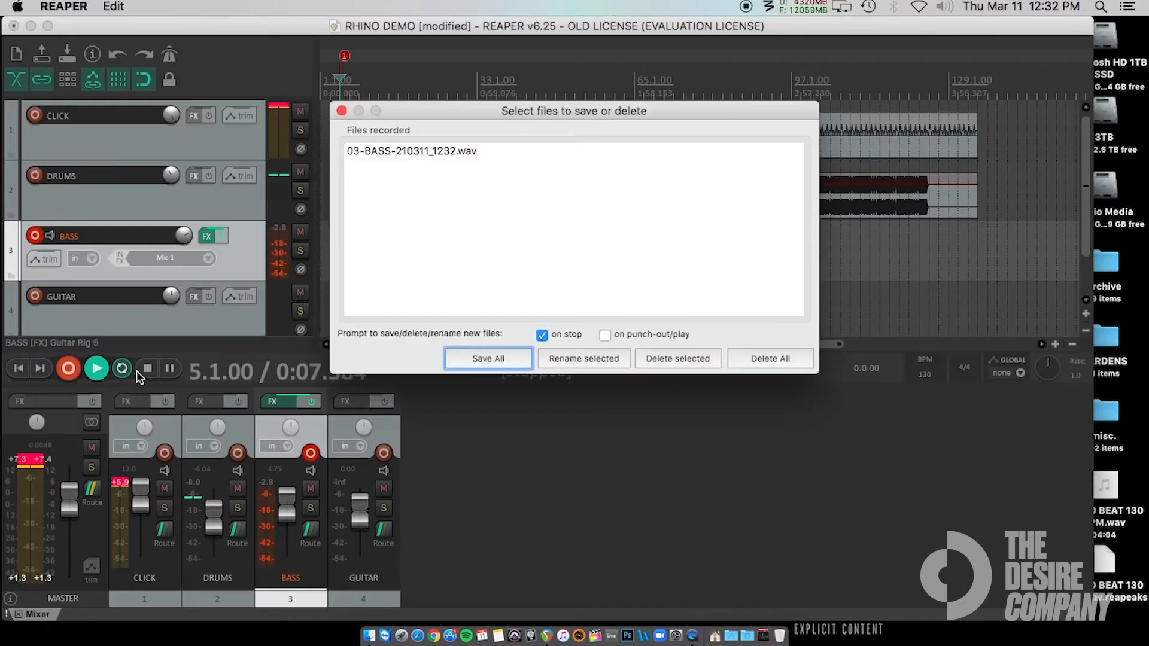
click(490, 362)
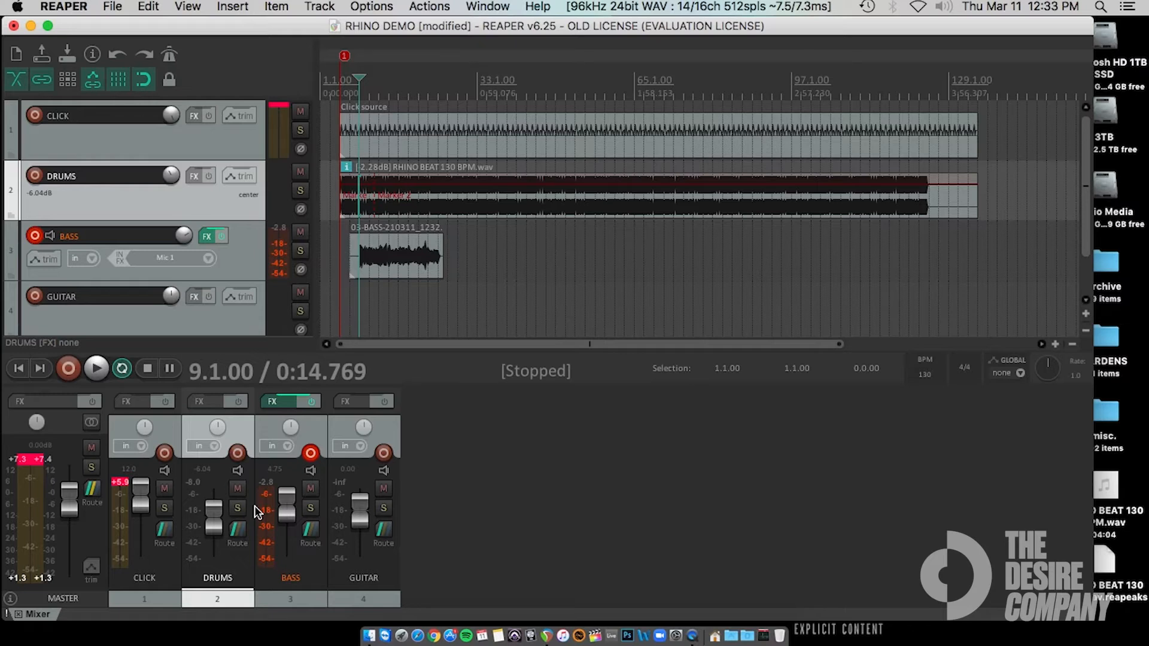
Mute the CLICK track and balance the DRUMS and BASS track volumes at 0.00 dB each while playing the take back
drag(282, 500, 282, 495)
drag(212, 513, 213, 516)
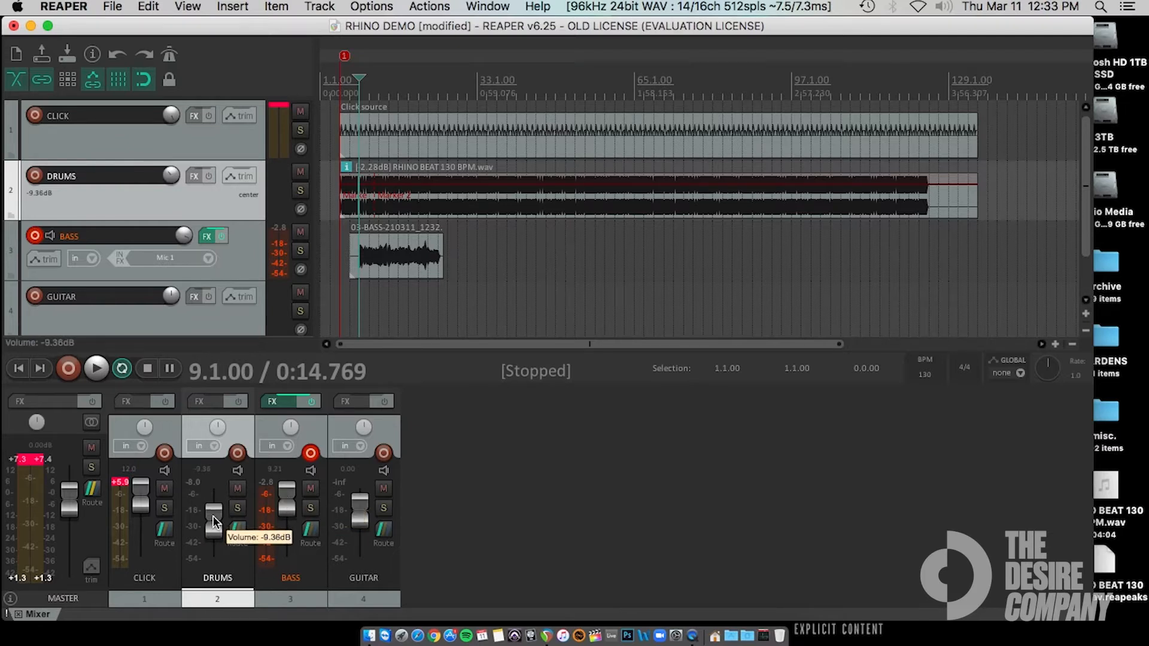
click(164, 489)
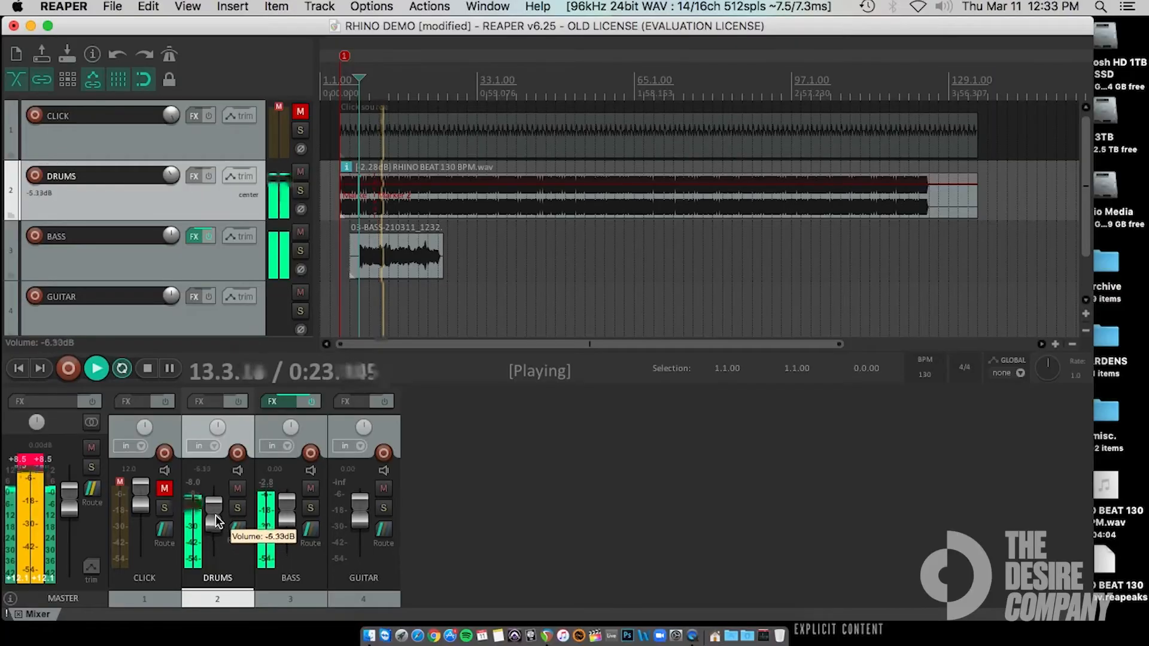
drag(215, 516, 216, 510)
drag(288, 513, 291, 523)
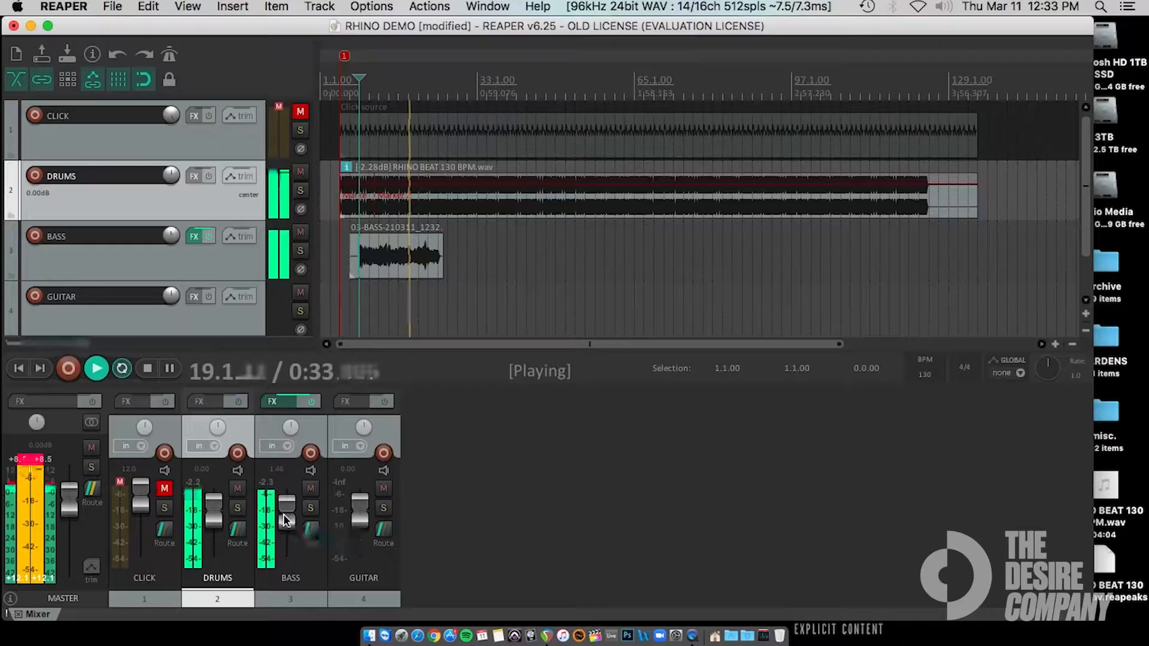
mouse_move(285, 521)
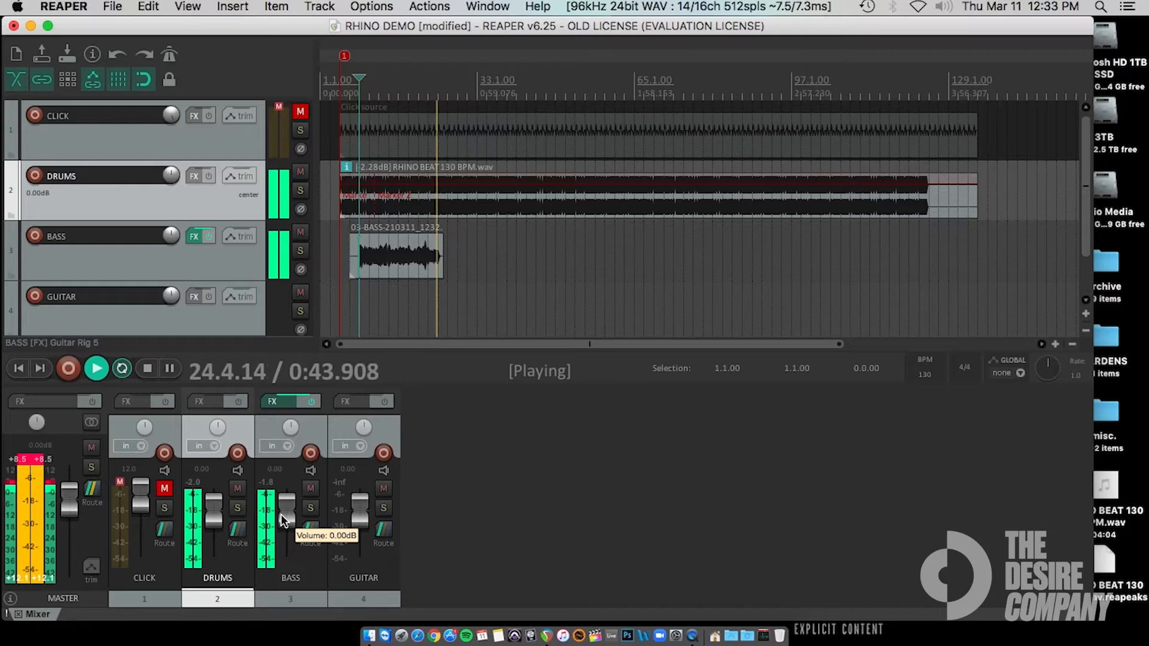
key(space)
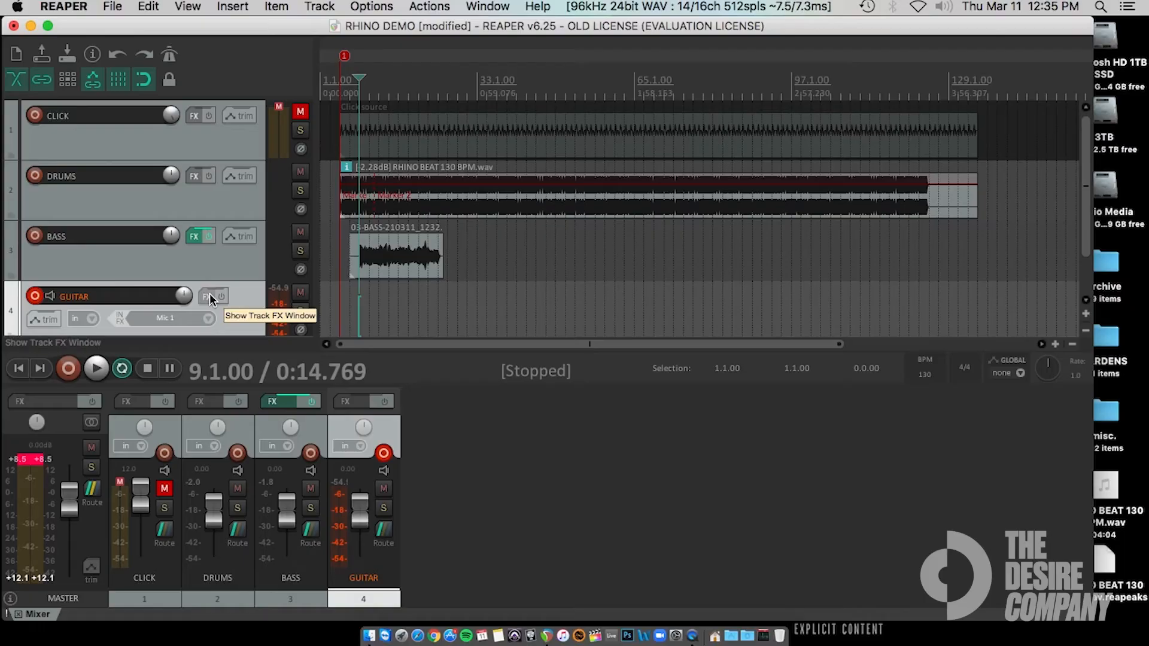
Add the VST plug-in Guitar Rig 5 (Native Instruments GmbH) to the GUITAR track, filtering the plug-ins by "guit"
click(210, 295)
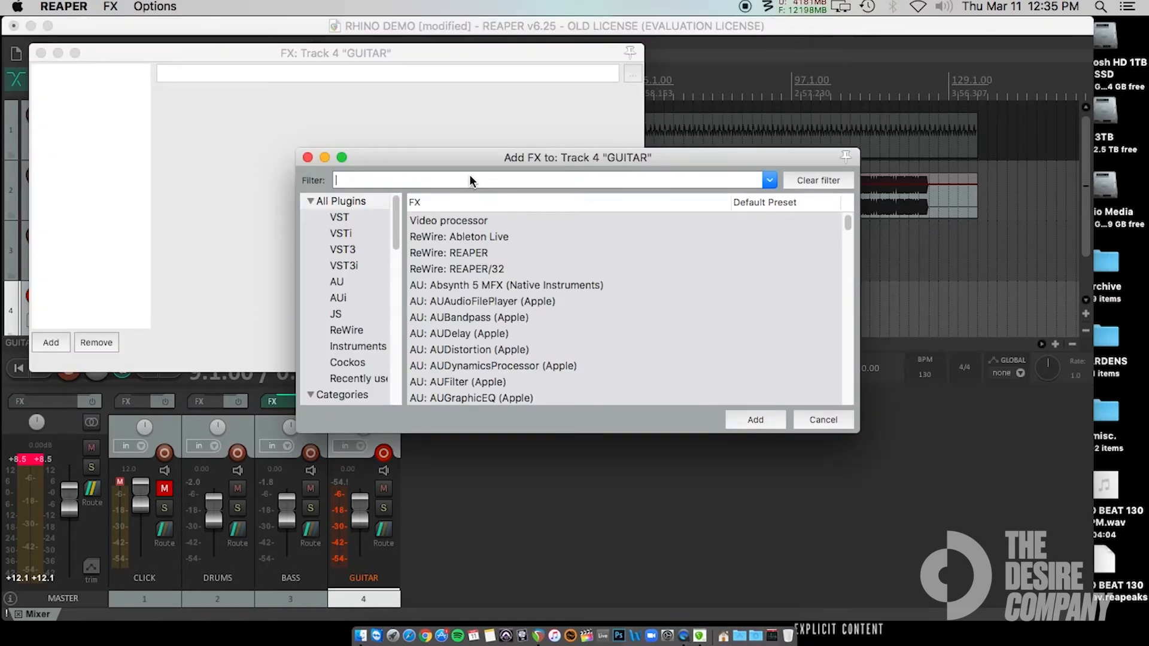
text(guit)
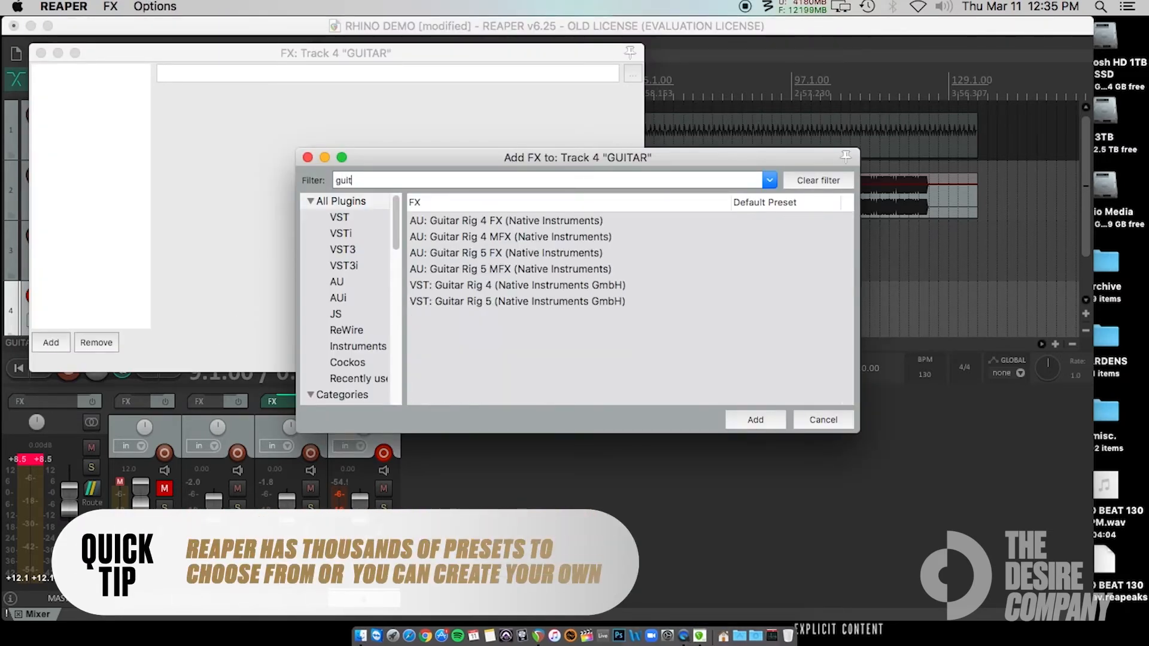
click(528, 302)
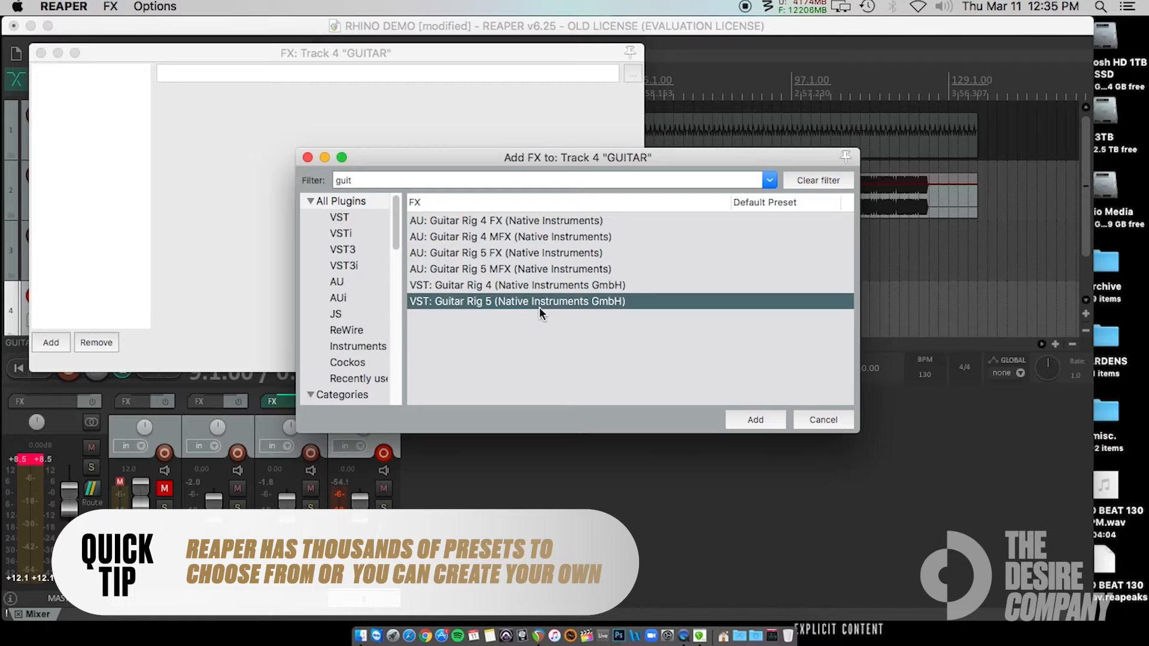
click(755, 420)
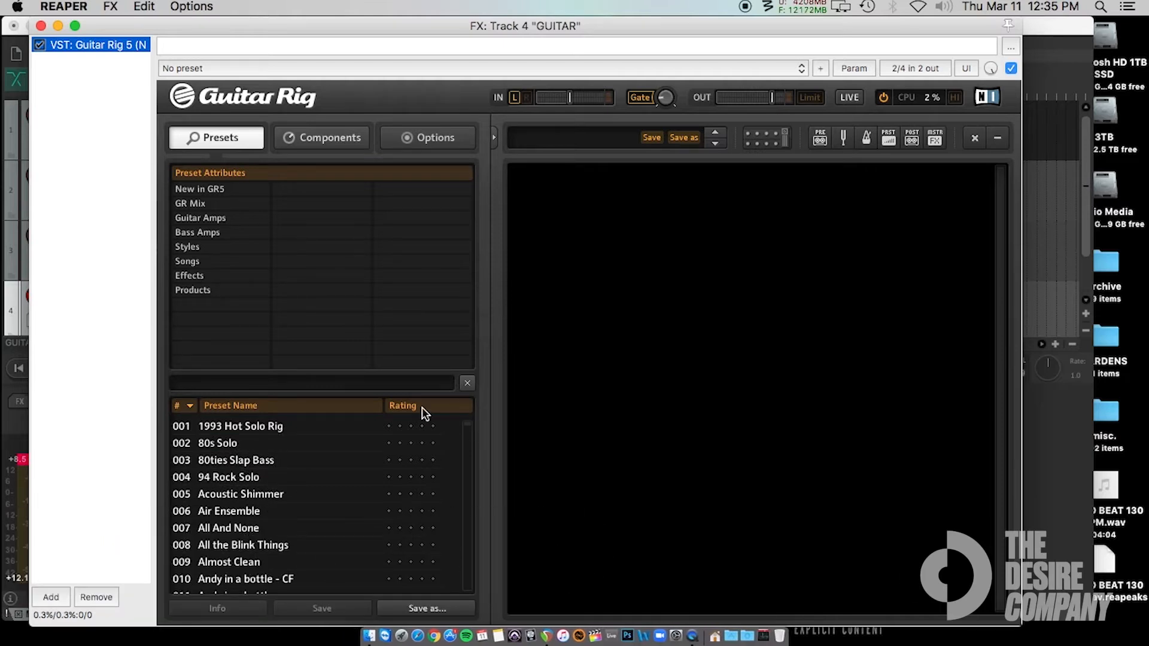
Find the Guitar Rig presets matching "oil" and load the Oilcan Eco preset for the guitar
click(338, 383)
text(oil)
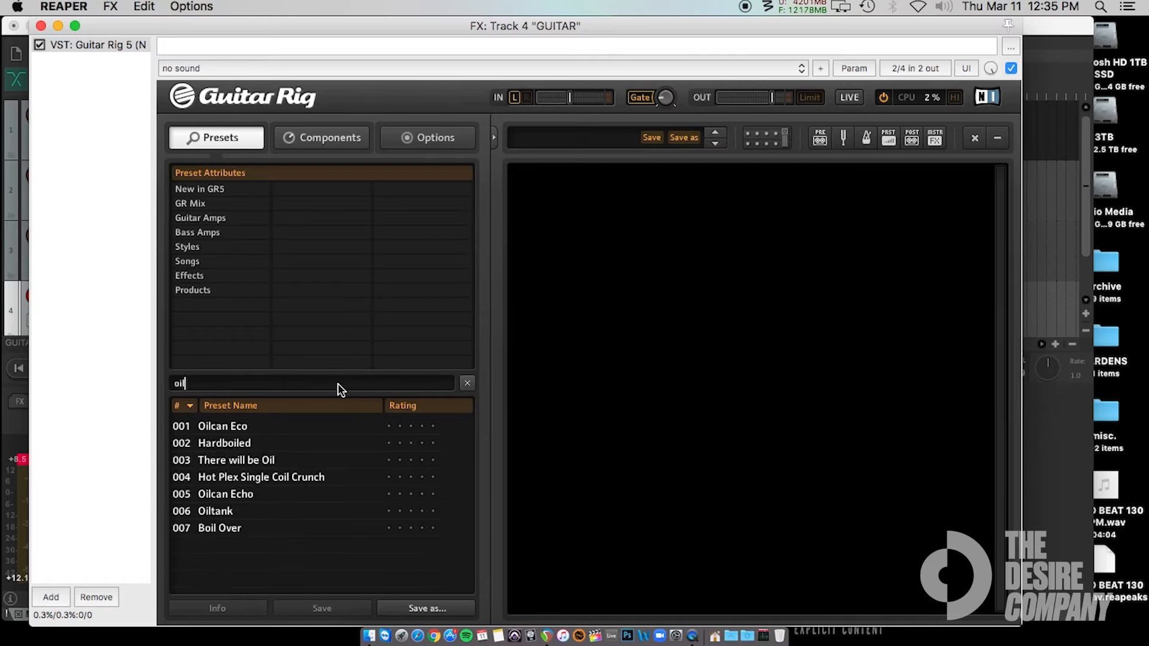
click(261, 426)
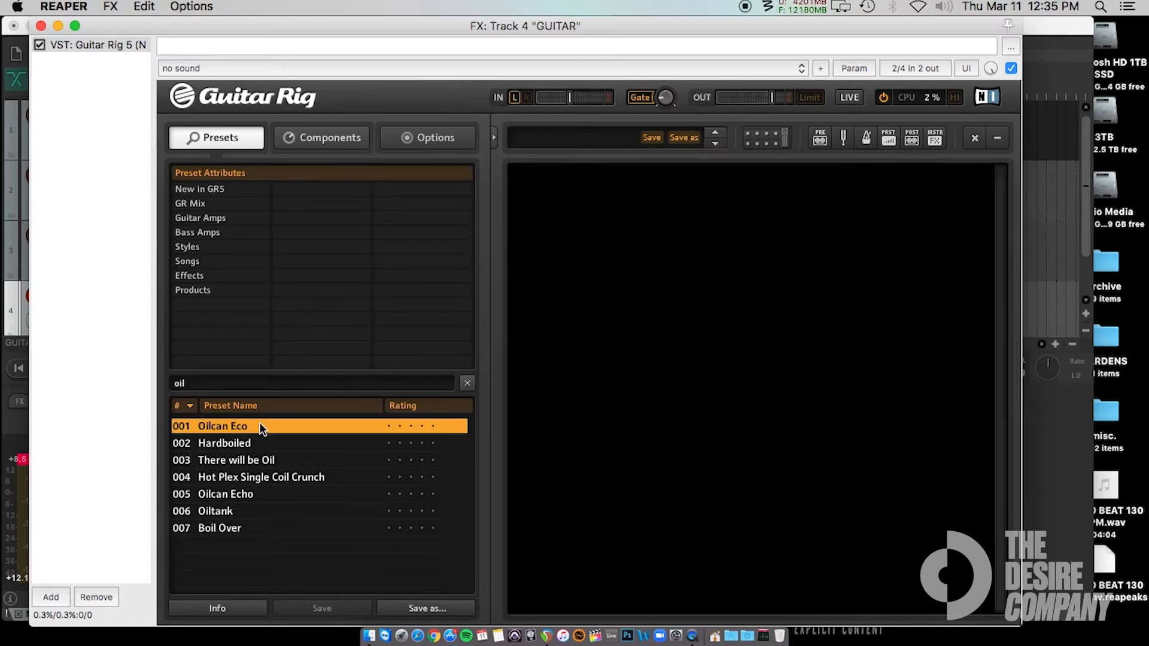
double_click(242, 426)
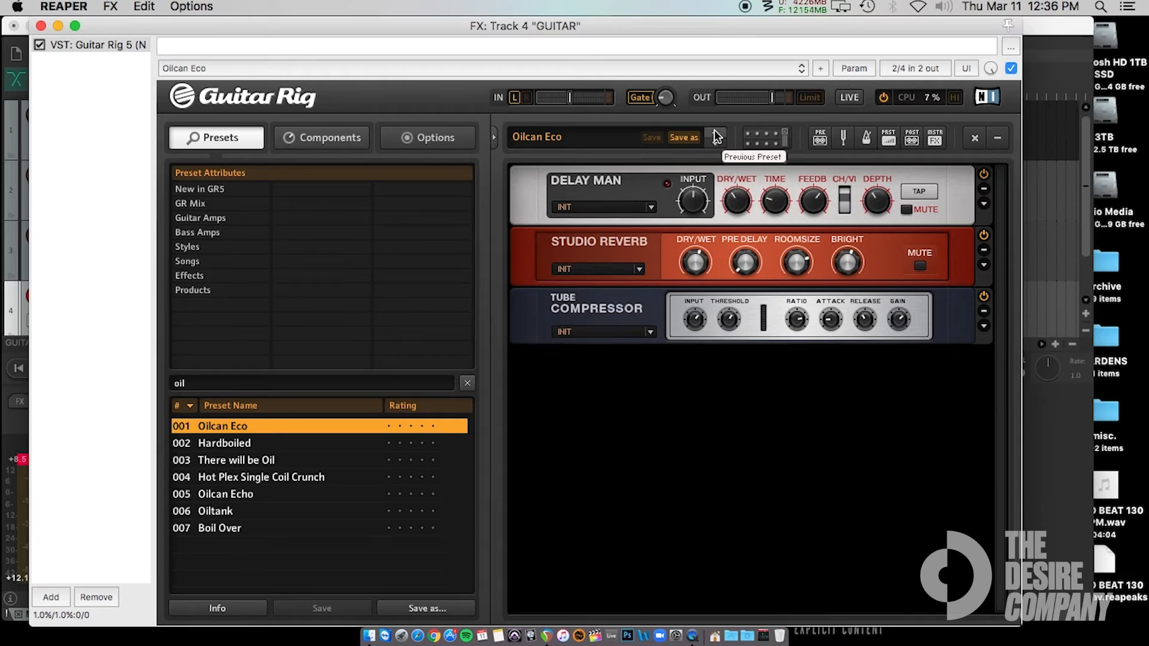
drag(293, 26, 336, 28)
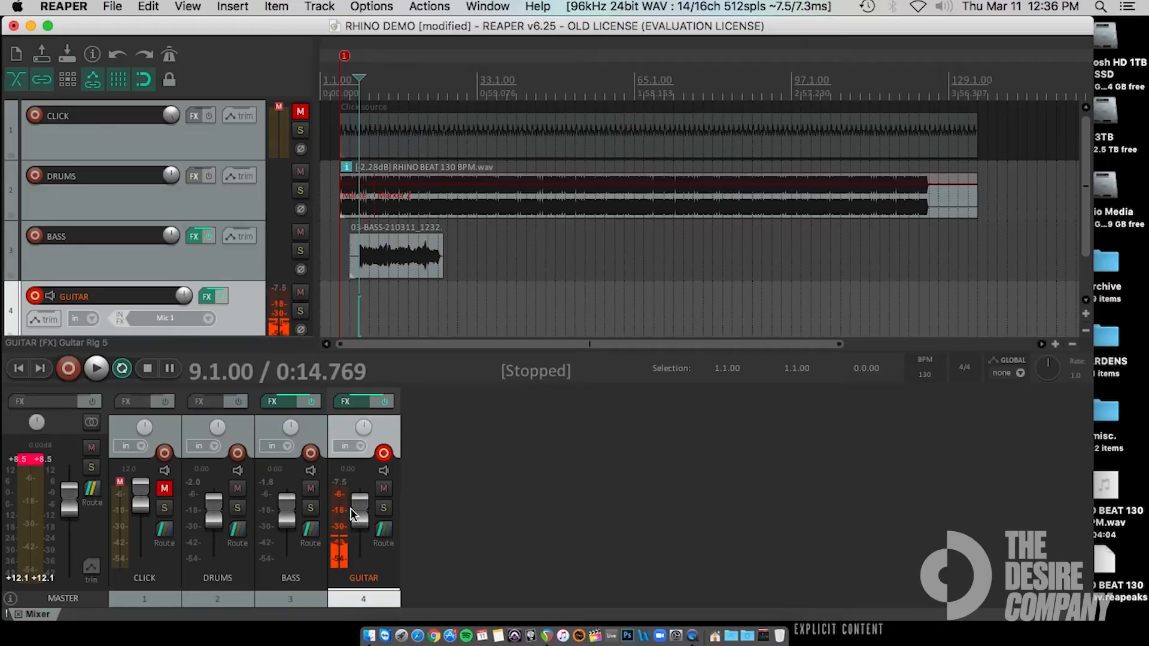
Record a guitar take with the GUITAR track volume at +12.0 dB and the CLICK track unmuted, and save the recorded file
drag(350, 508, 352, 493)
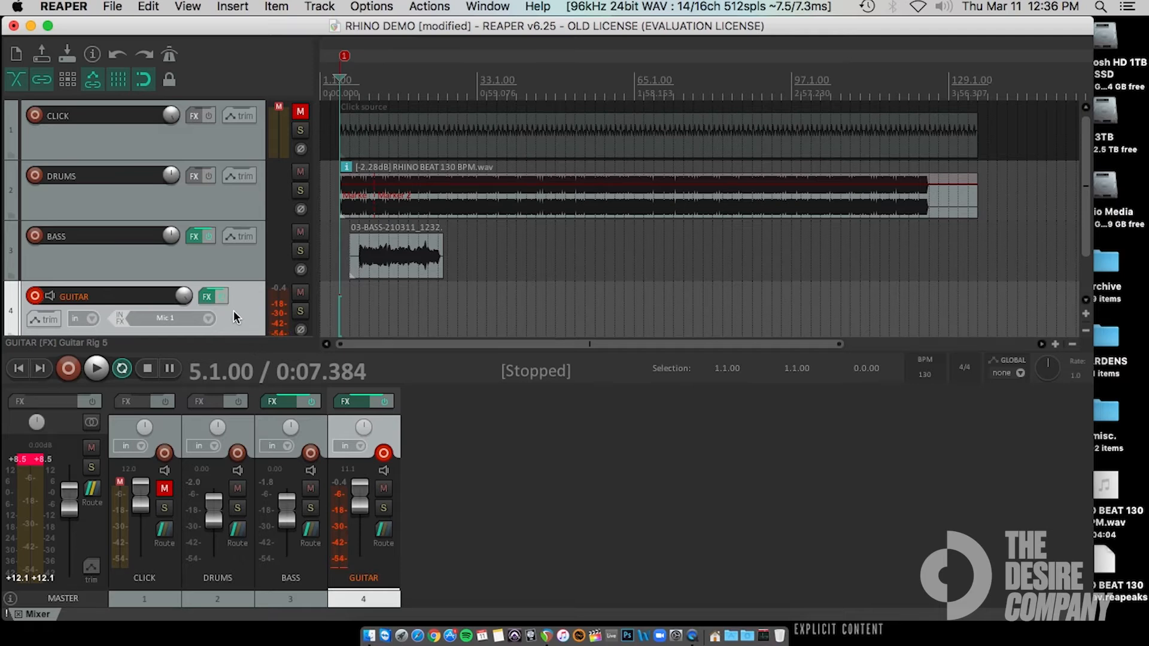
click(162, 489)
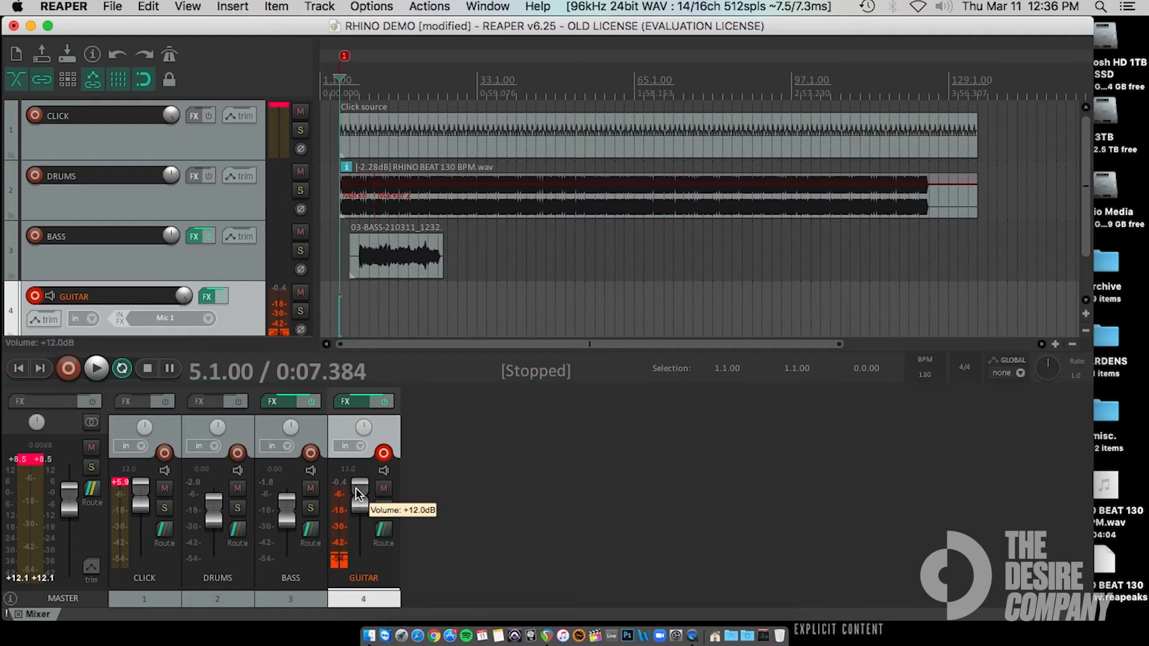
click(71, 369)
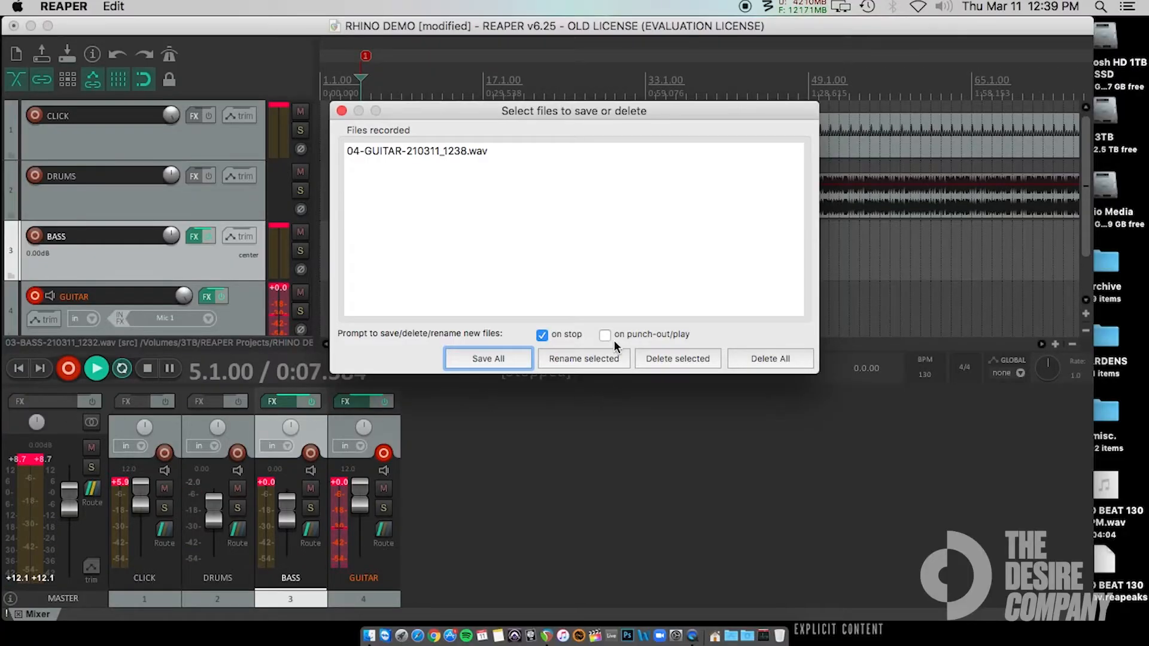
click(488, 360)
Trim the start of the guitar item to match the bass item's start and lower the item's volume to -1.86 dB
drag(359, 311, 371, 278)
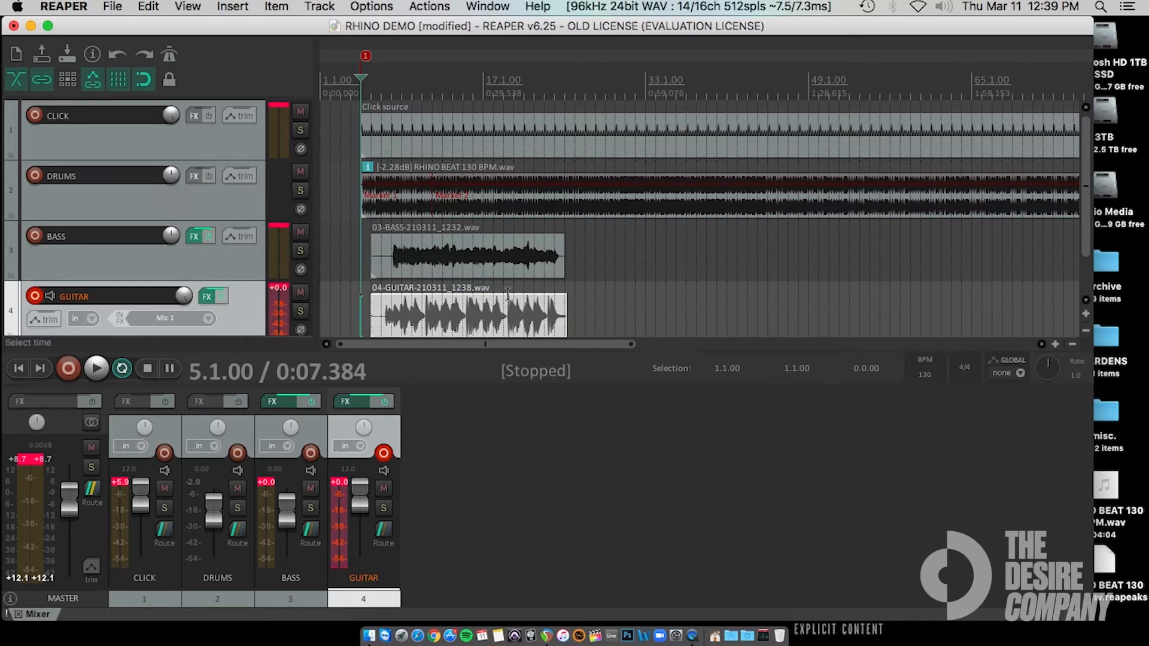
drag(507, 298, 508, 302)
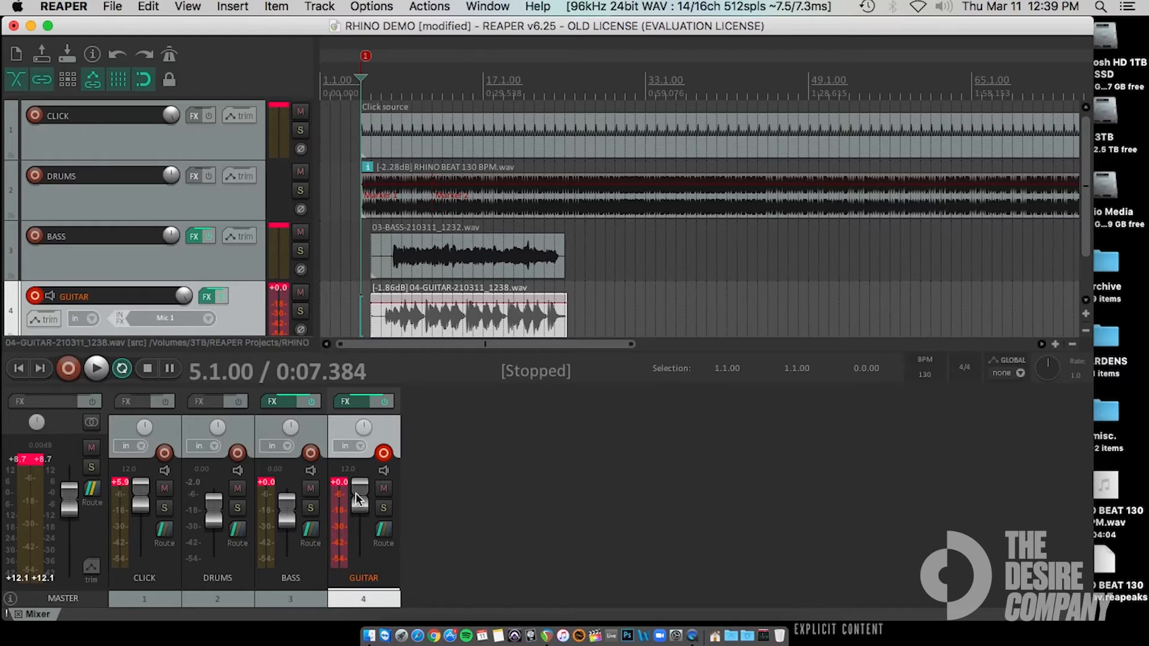
Play the project with the CLICK track muted, and disarm the GUITAR track with its volume reset to 0.00 dB
key(space)
click(165, 488)
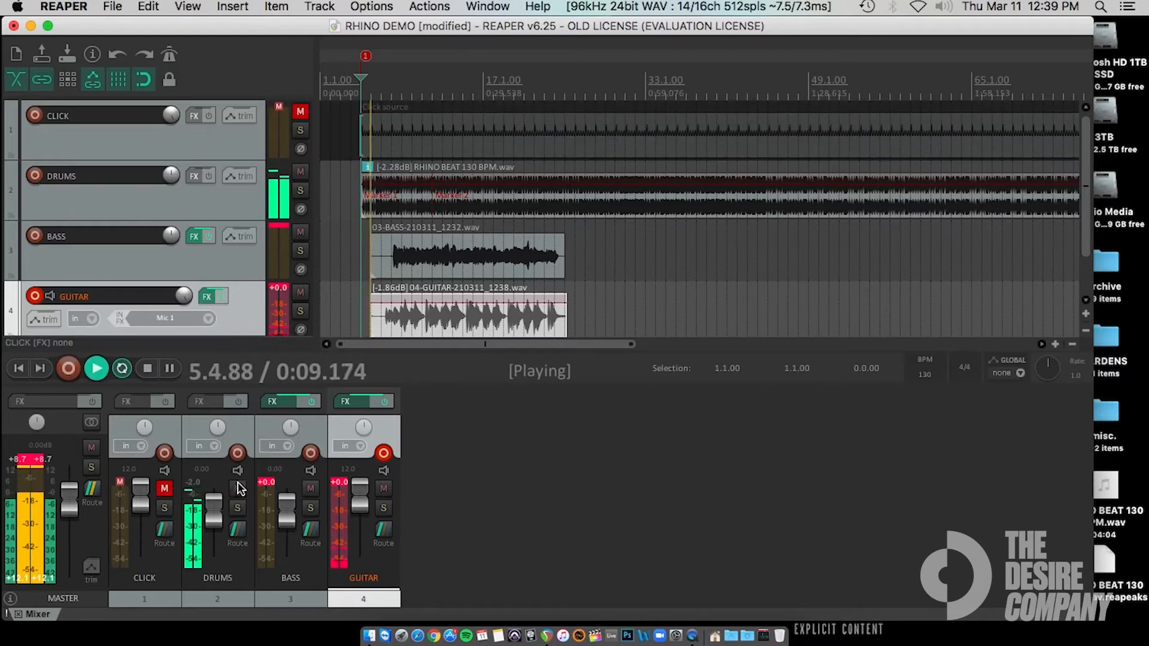
double_click(361, 502)
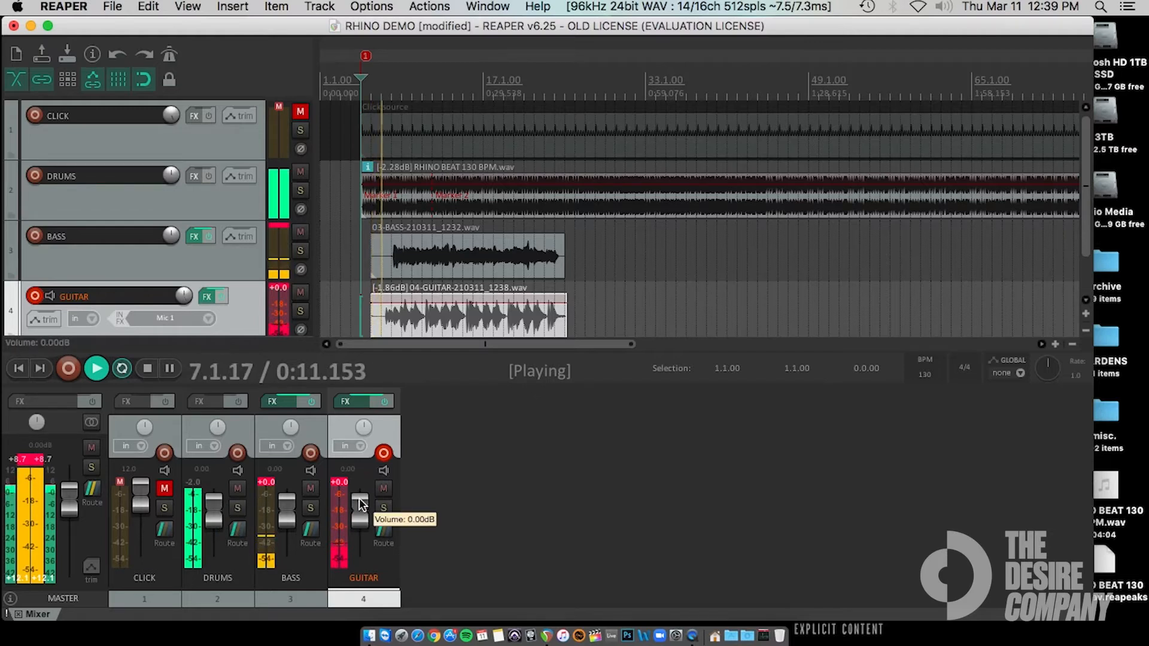
click(339, 483)
click(384, 454)
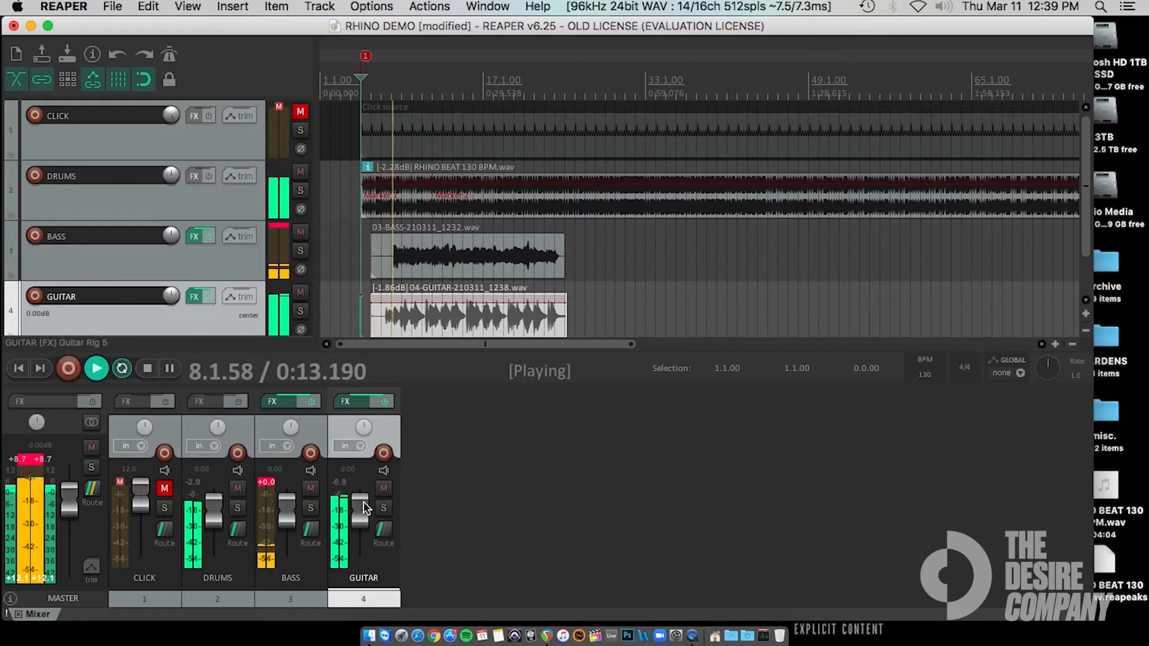
Set the BASS track volume to -4.47 dB and the GUITAR track volume to -0.06 dB during playback
drag(279, 517, 287, 529)
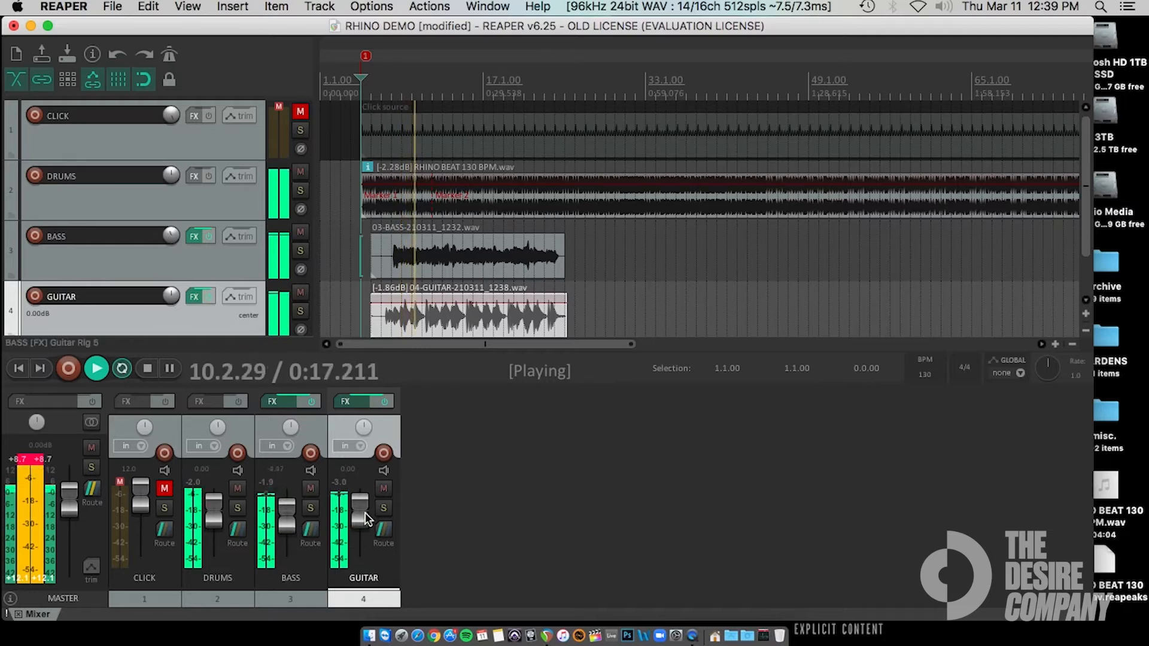
drag(354, 505, 354, 508)
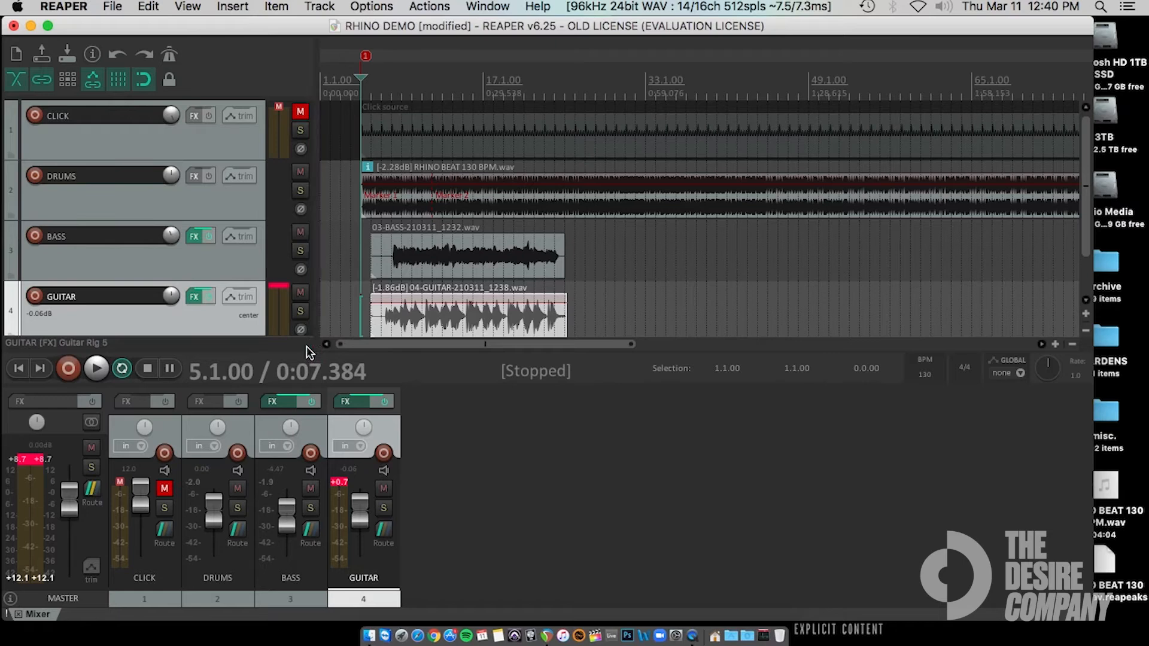
Trim the silent beginning of the bass item so that it starts at about measure 8
click(503, 259)
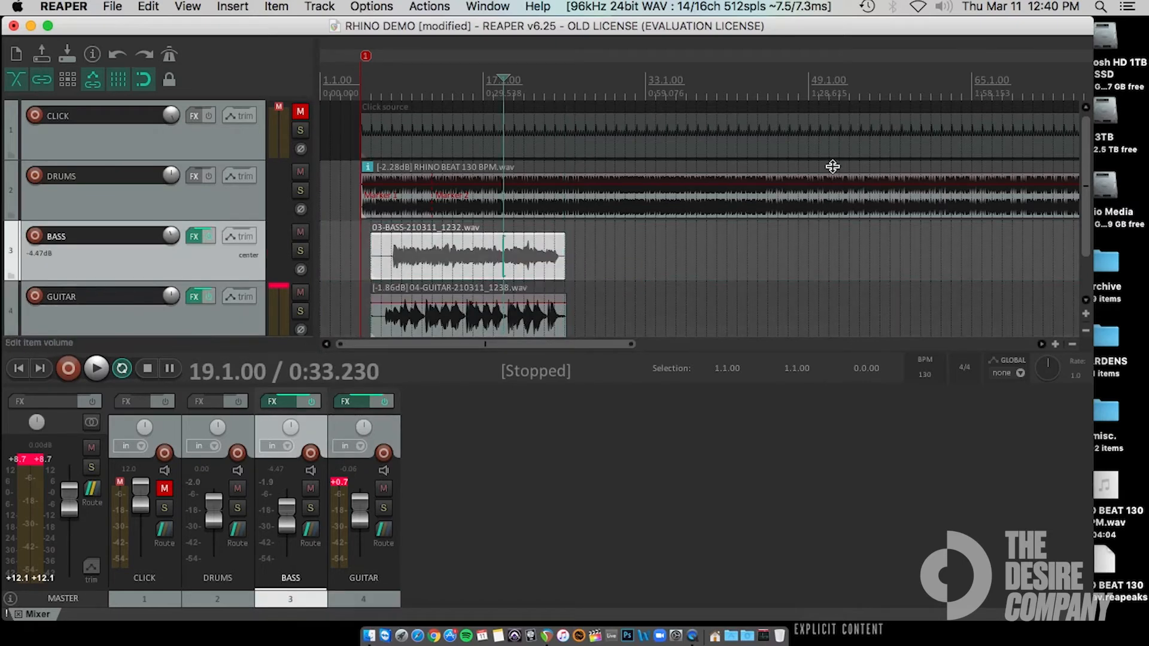
click(1053, 345)
click(1054, 345)
click(1054, 345)
click(1053, 346)
click(1053, 346)
click(1054, 345)
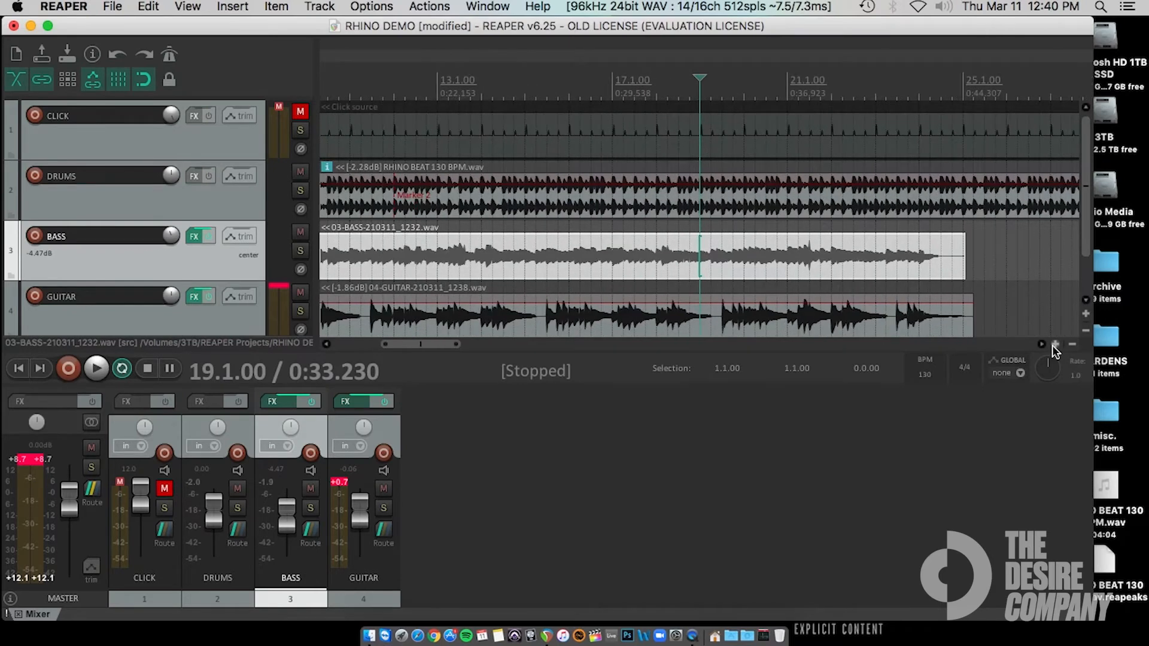
drag(434, 344, 408, 346)
drag(336, 278, 425, 277)
Trim the silent tail of the bass item so that it ends around the middle of measure 24
drag(420, 346, 469, 347)
drag(734, 264, 710, 268)
drag(443, 344, 422, 351)
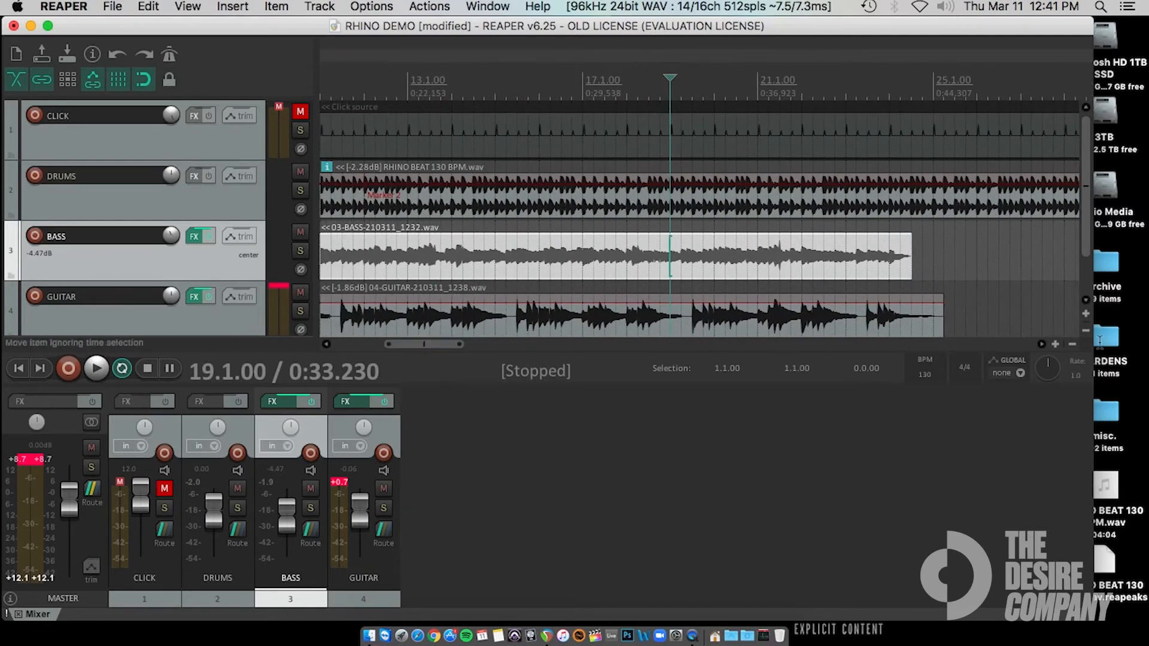
click(1072, 345)
click(1072, 346)
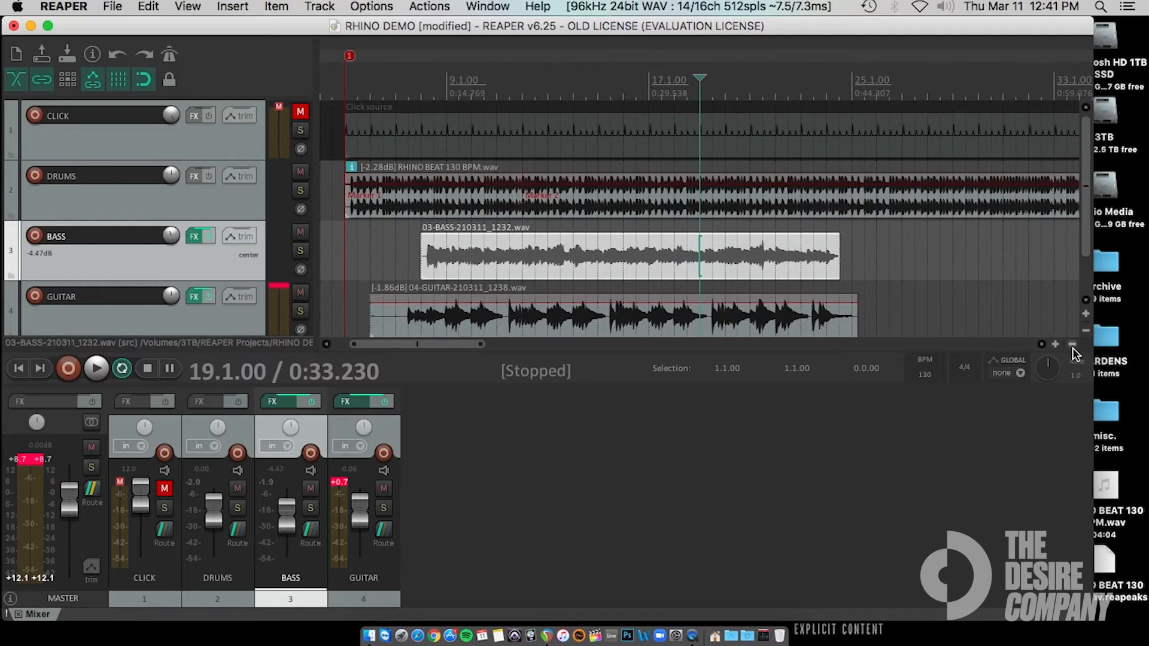
click(1072, 346)
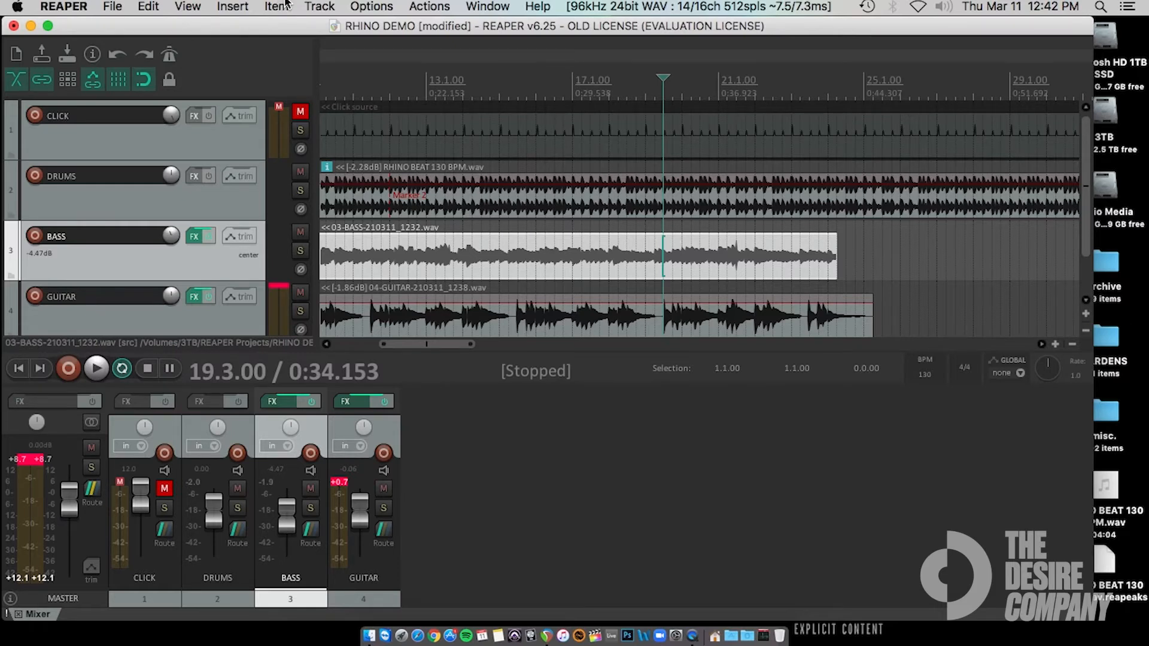
Glue the trimmed bass item into a consolidated audio file
click(286, 6)
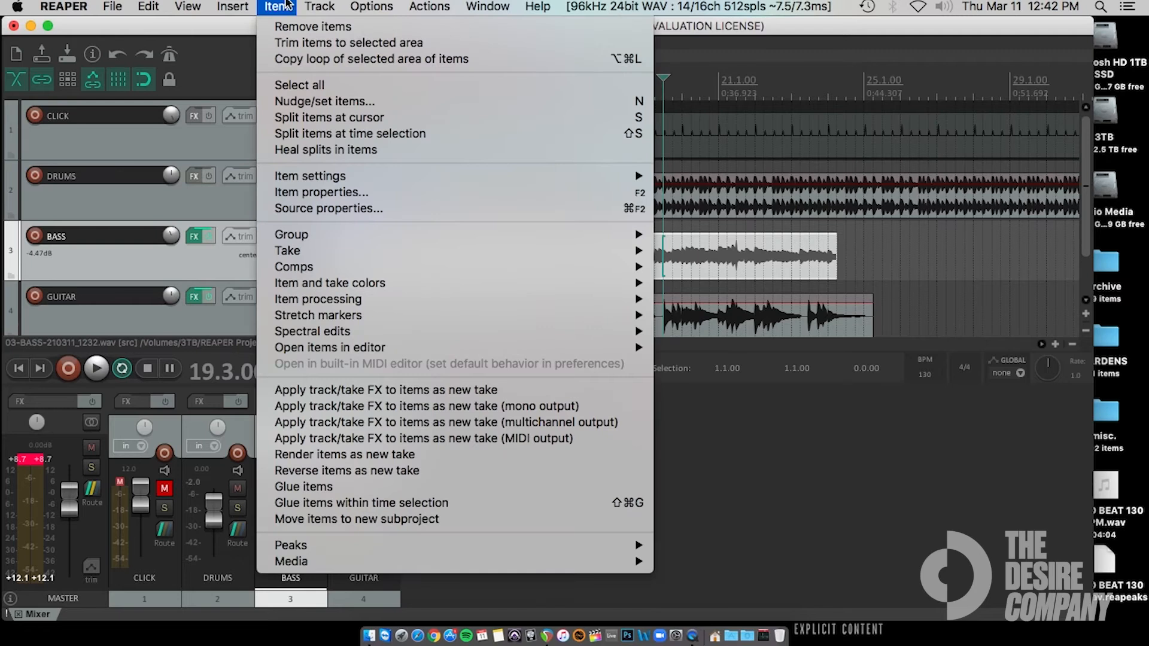
click(324, 491)
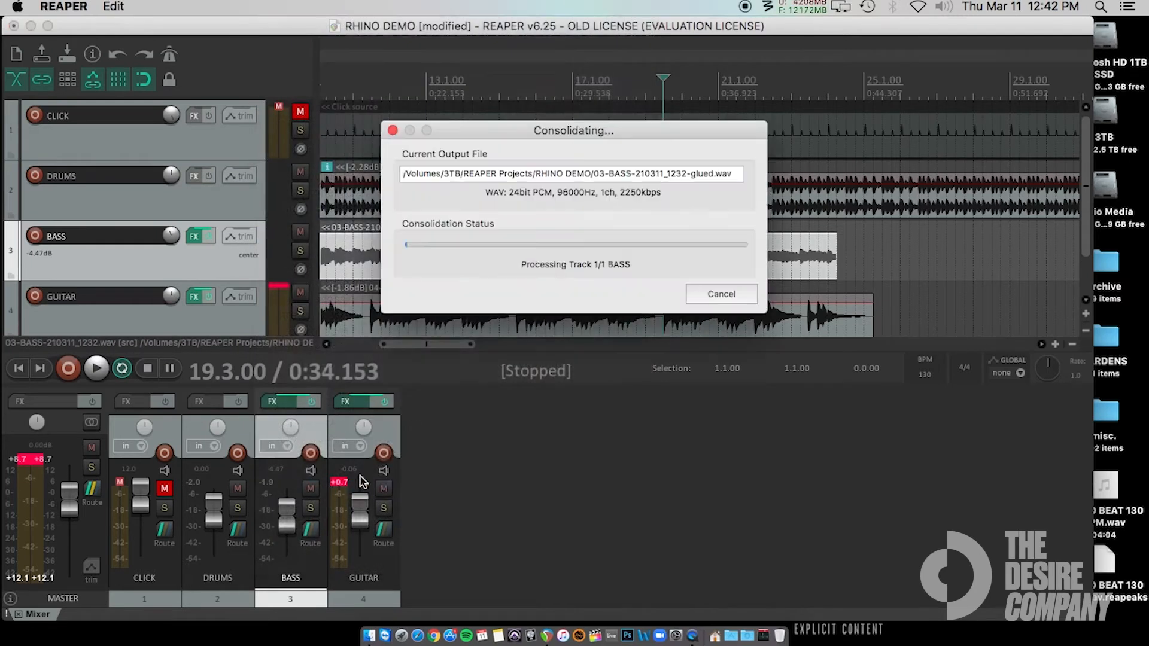
Try looping the glued bass item along the timeline nearly to the end of the drum beat
click(1075, 346)
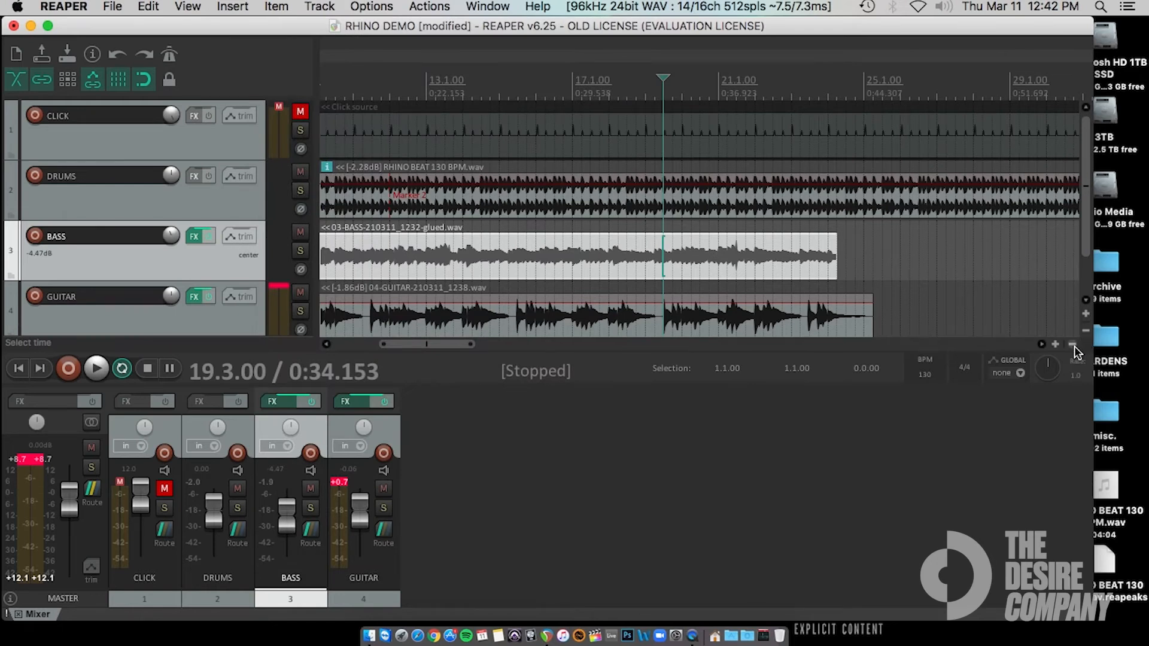
click(1075, 346)
click(1075, 346)
click(1075, 346)
click(1075, 346)
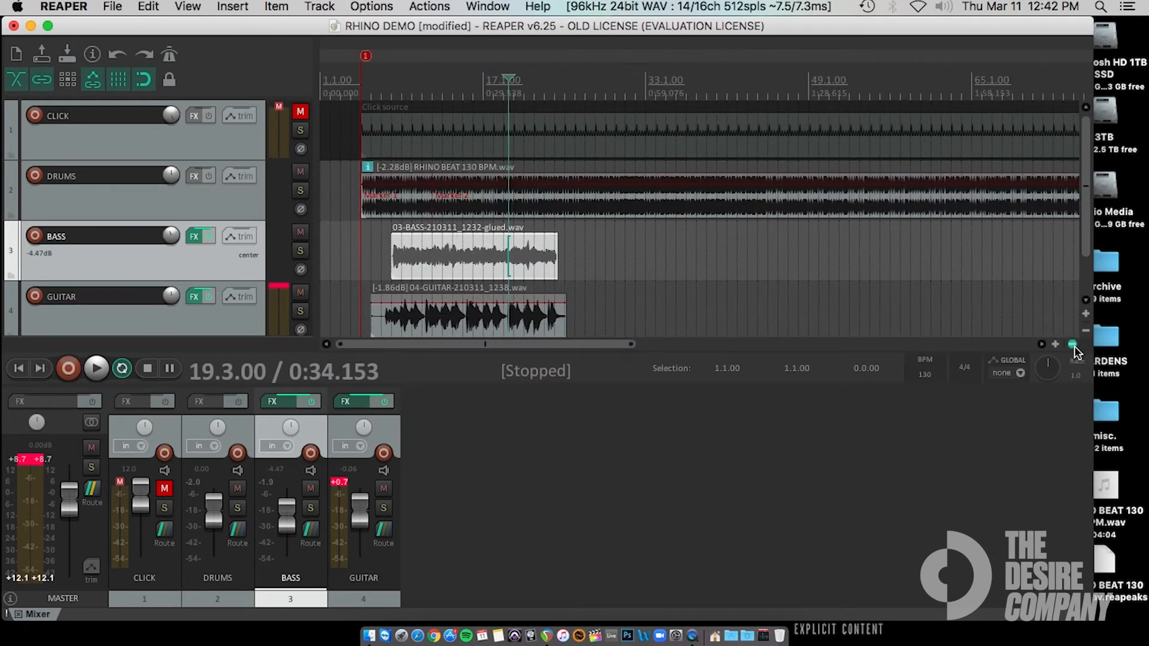
click(1075, 346)
click(1075, 346)
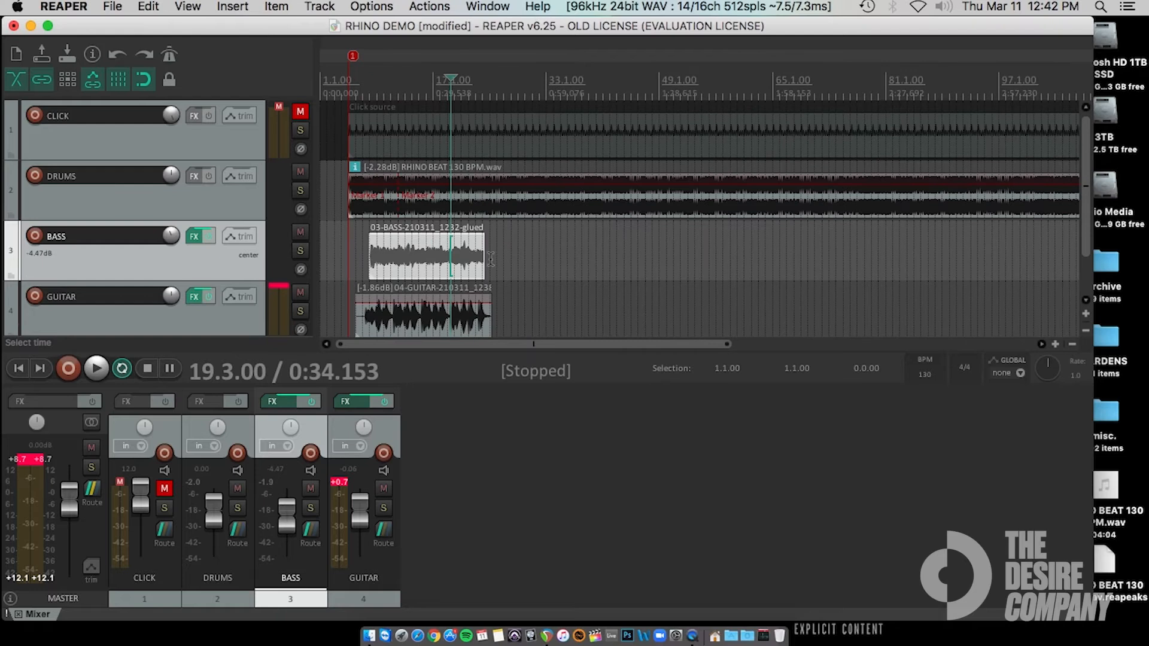
drag(481, 258, 1073, 260)
drag(646, 348, 764, 346)
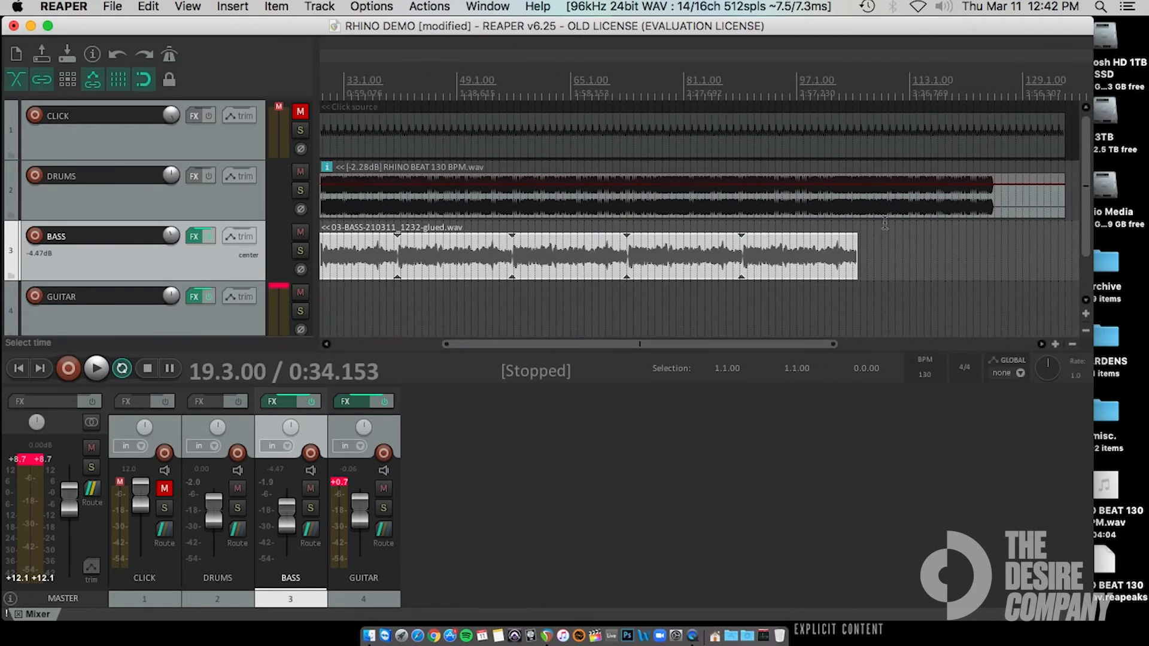
drag(853, 262, 916, 266)
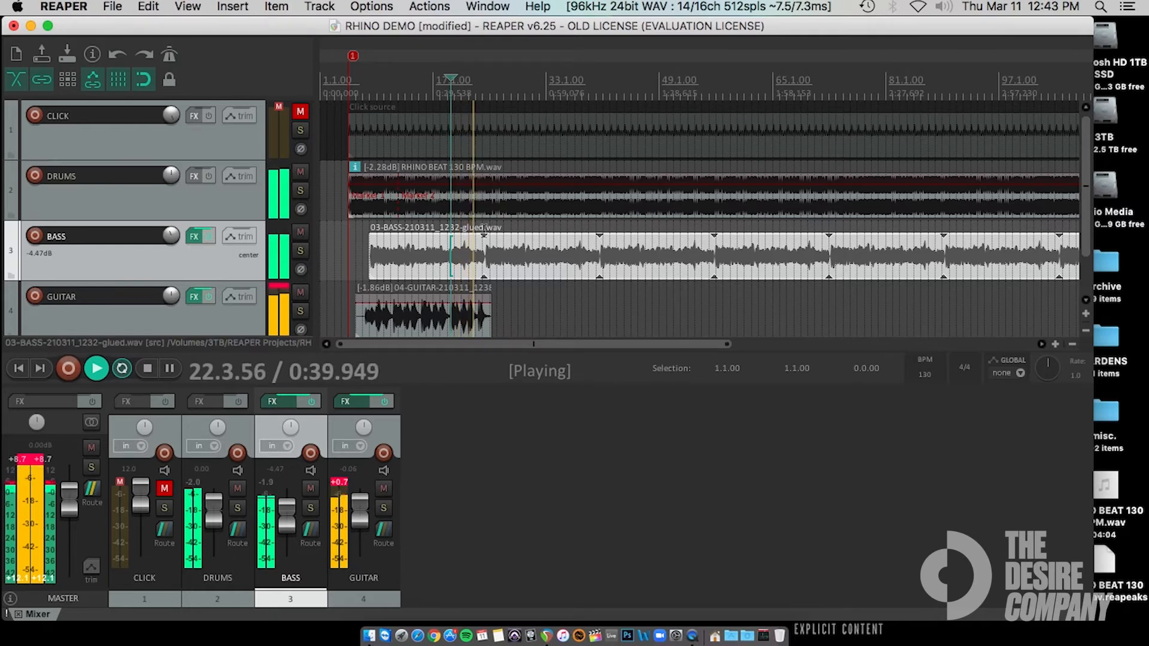
Check playback across the first bass loop seam and shorten the looped bass item to end at about measure 96
click(1053, 344)
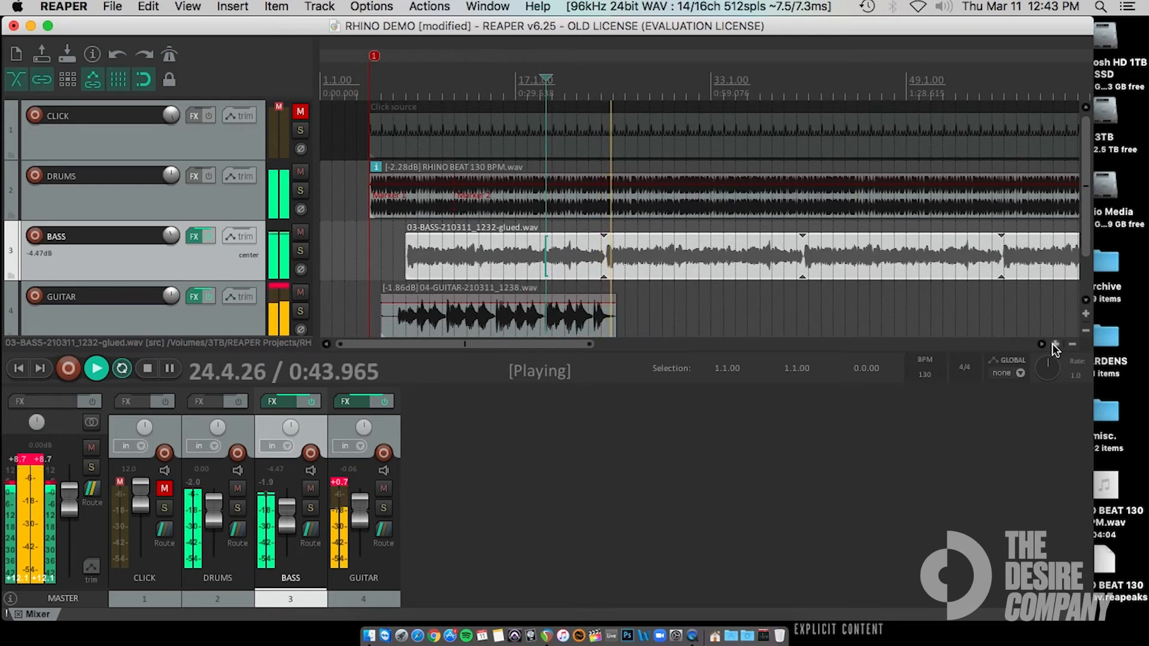
key(space)
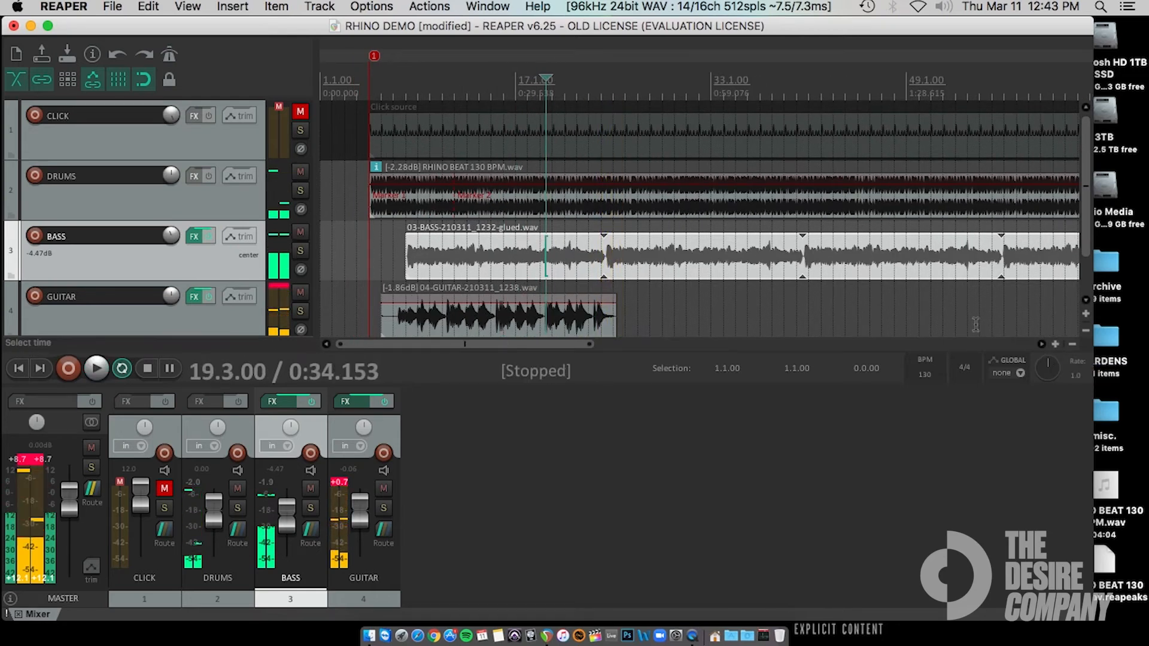
drag(502, 343, 772, 367)
drag(1014, 259, 701, 259)
Undo the last two resizes of the looped bass item
click(157, 6)
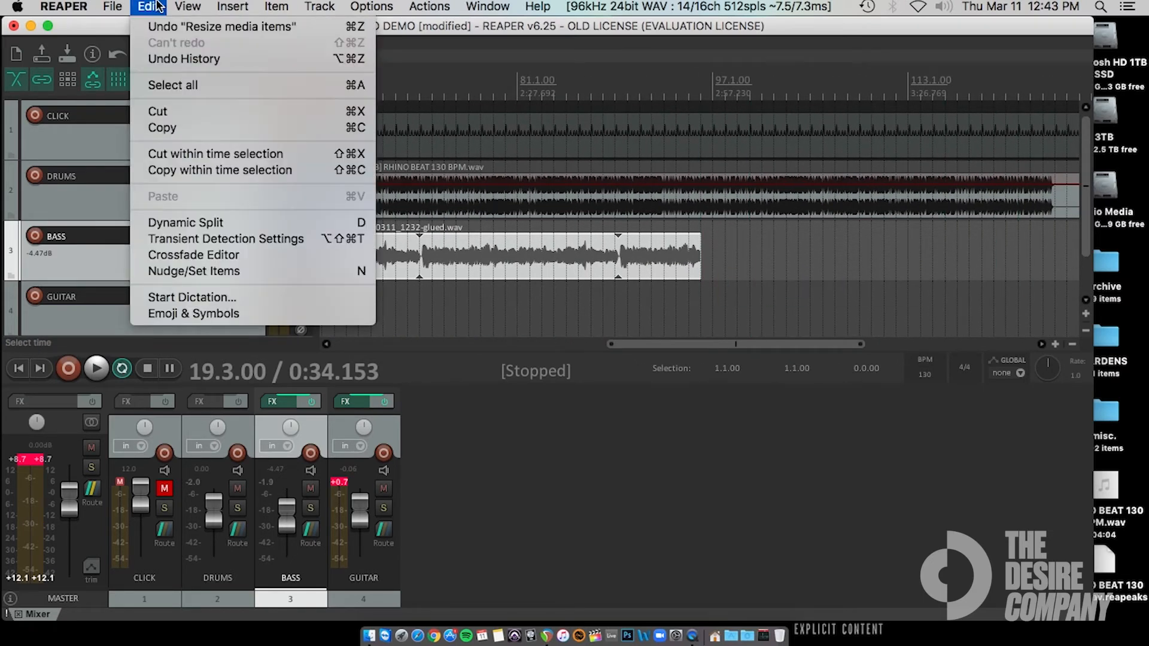
click(161, 30)
click(148, 6)
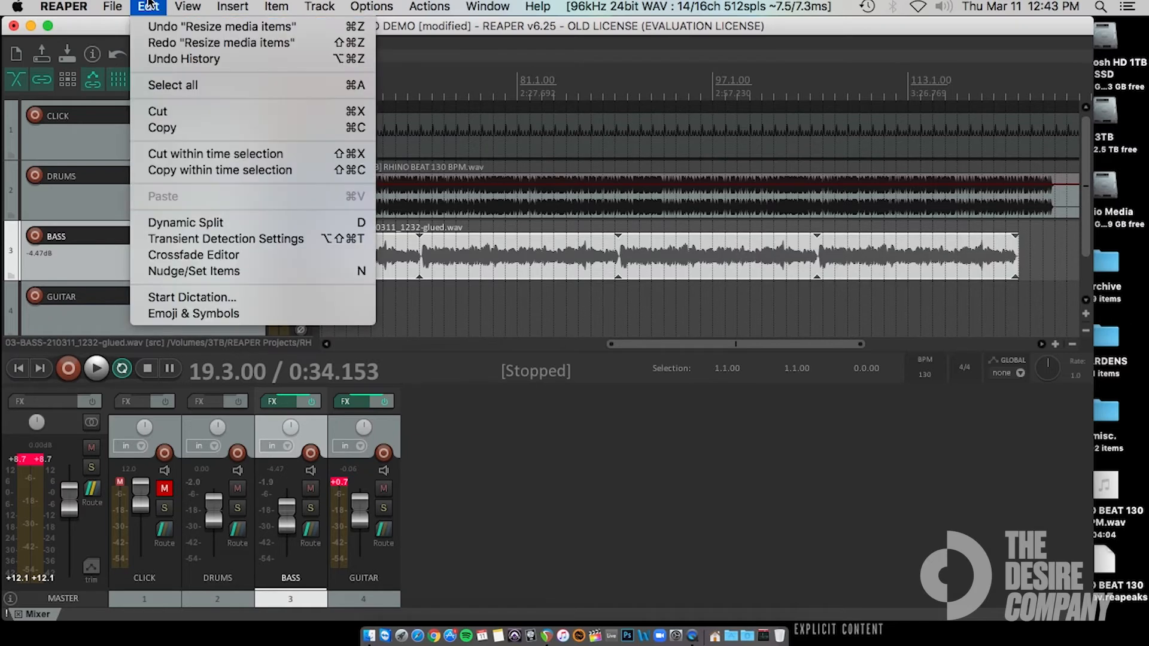
click(155, 27)
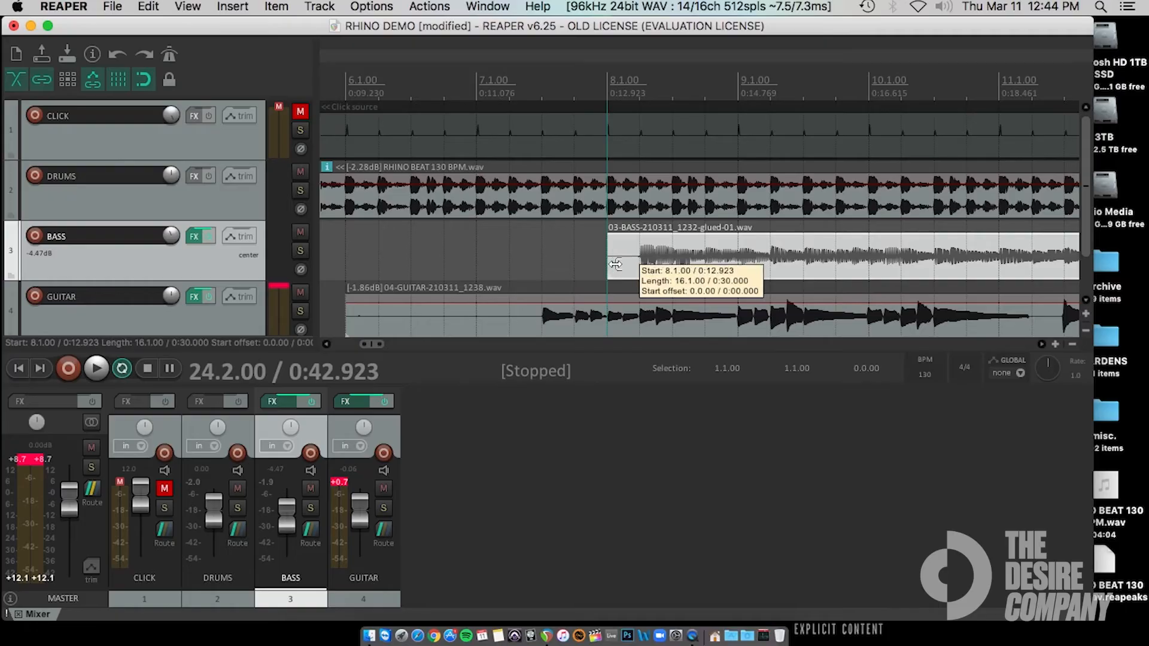
Trim the bass item's silent start to about beat 2 of measure 8 and glue the item again
drag(616, 264, 629, 266)
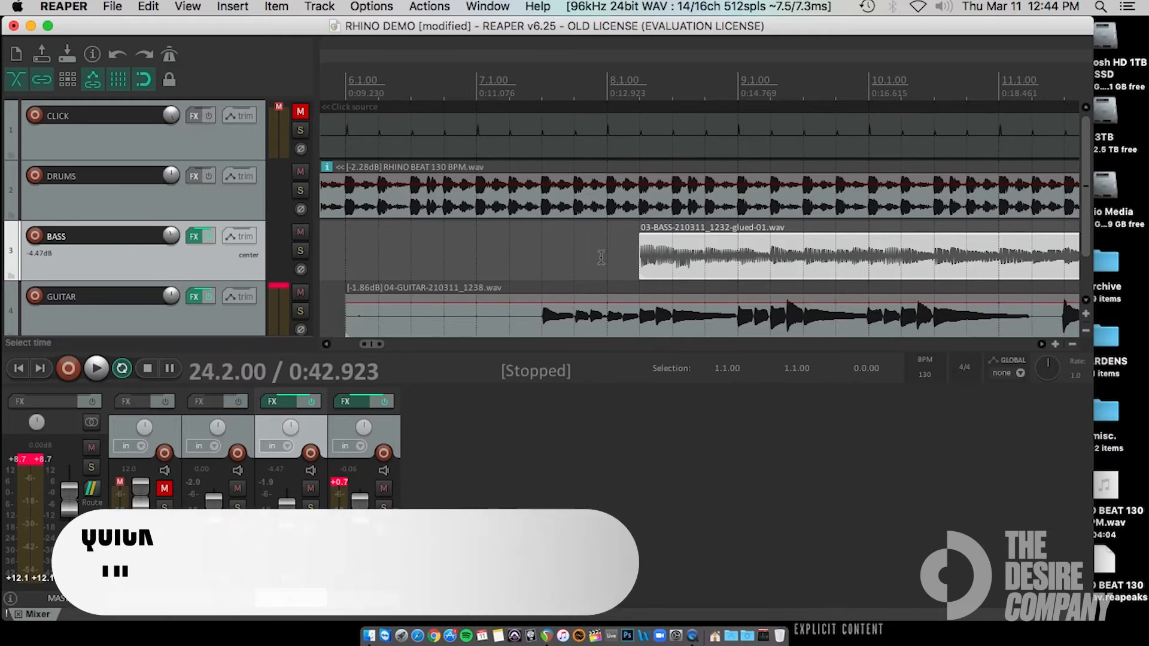
drag(365, 347, 444, 349)
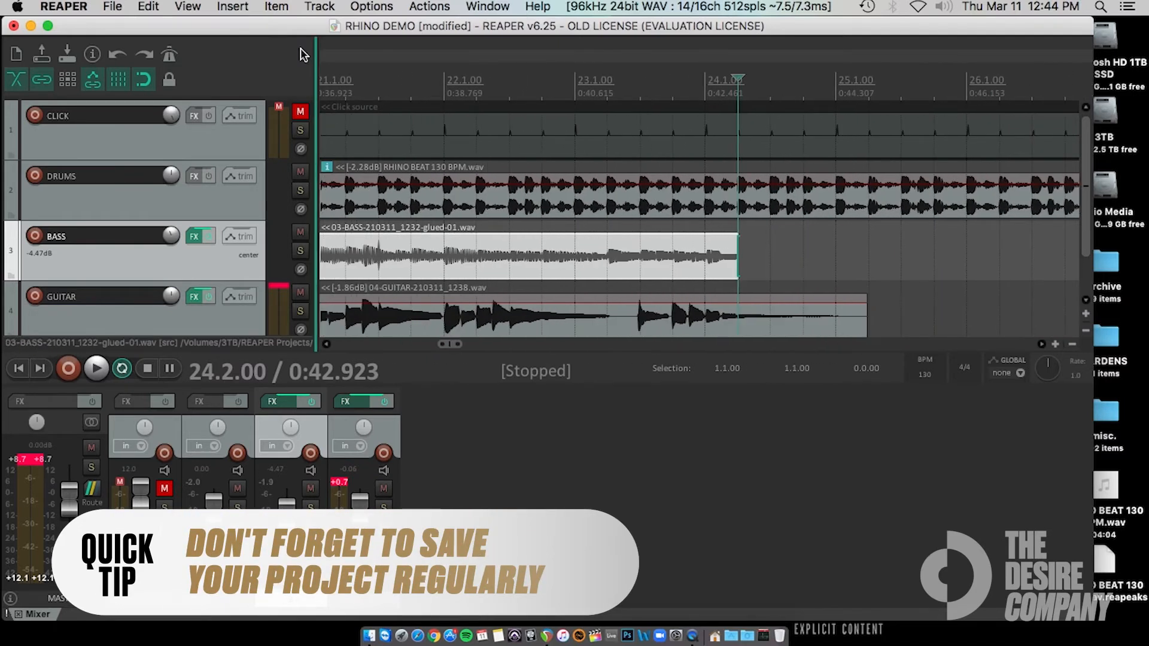
click(276, 6)
click(387, 488)
Loop the reglued bass item to the end of the drum beat and play the project from measure 17
drag(734, 261, 1086, 272)
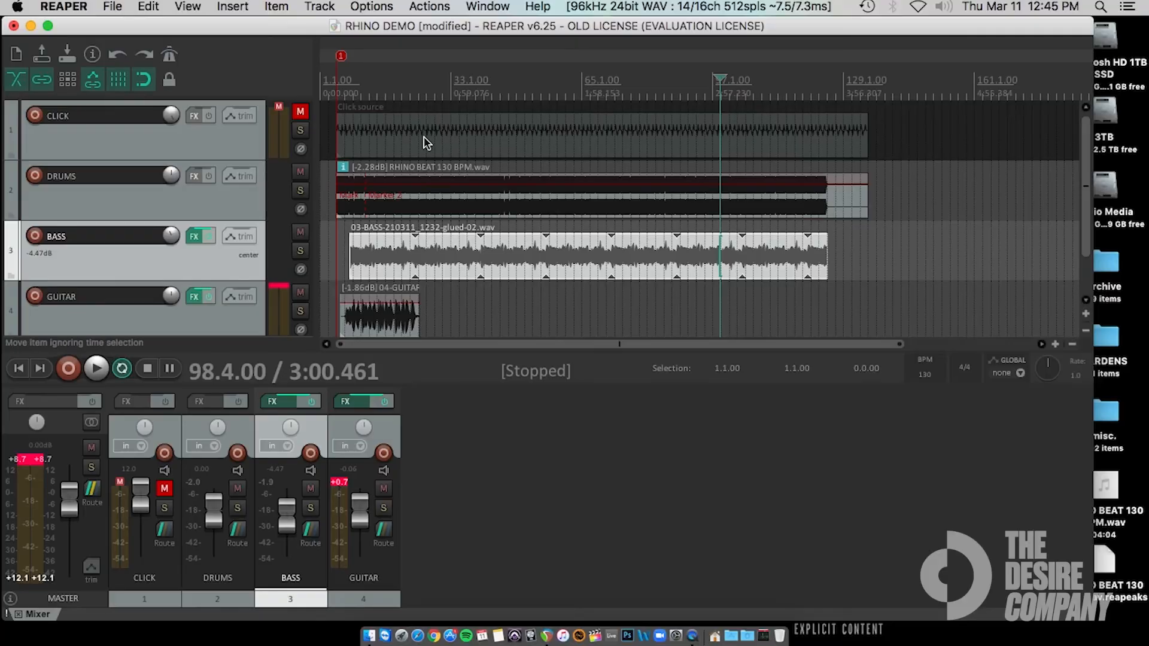
click(379, 132)
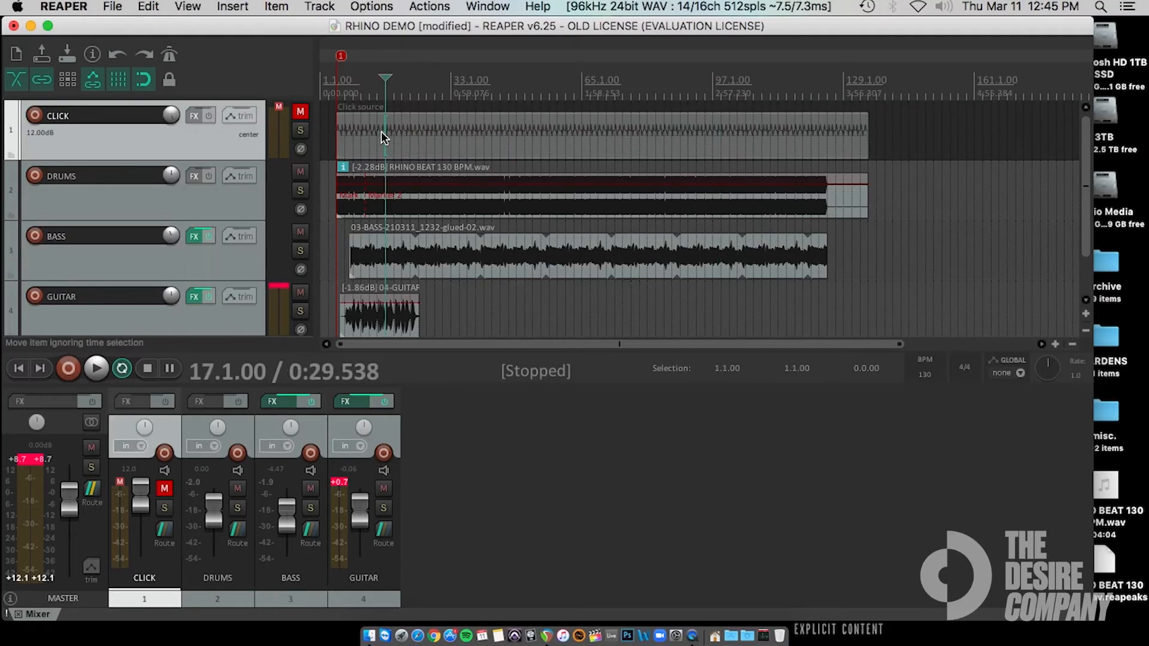
key(space)
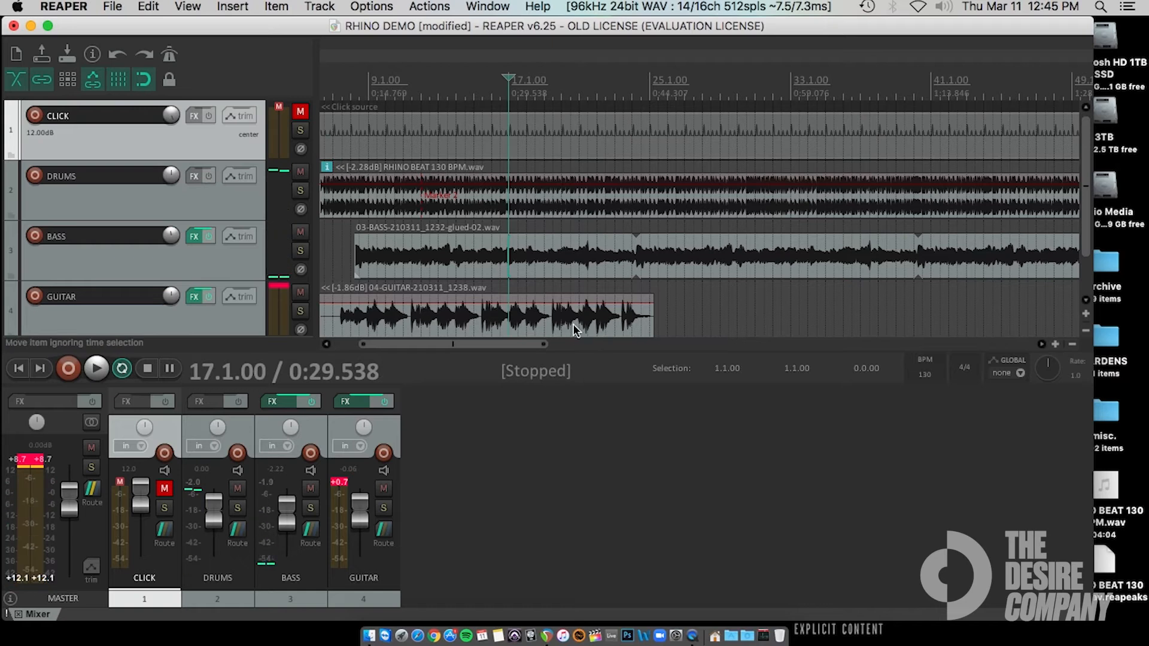
drag(474, 348, 476, 346)
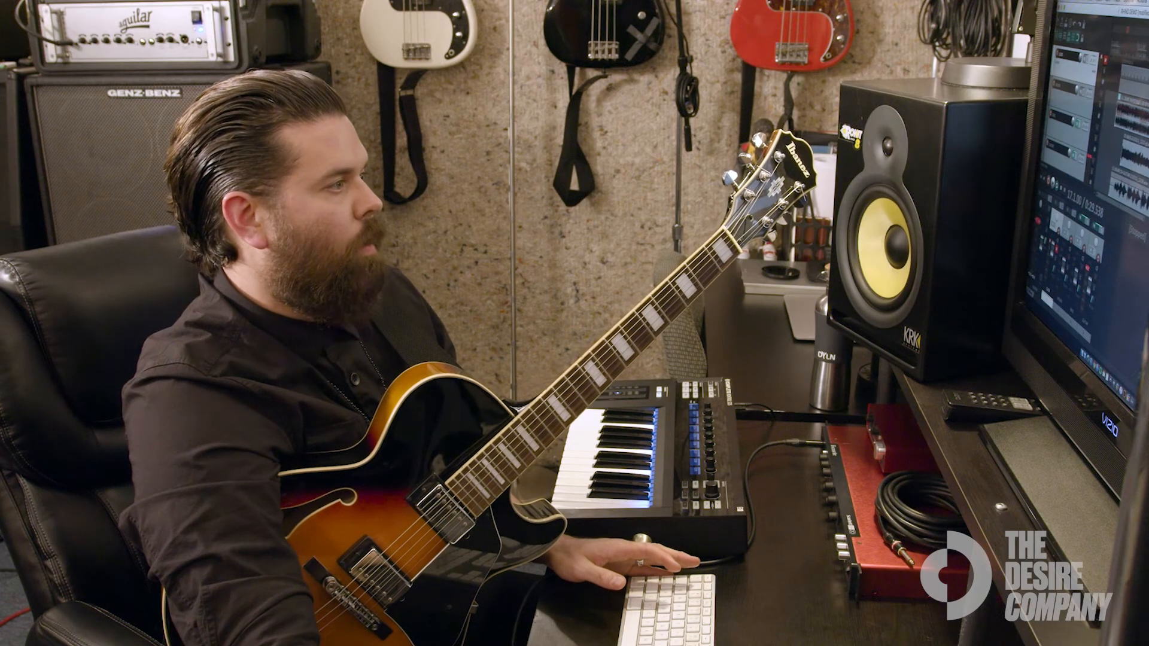